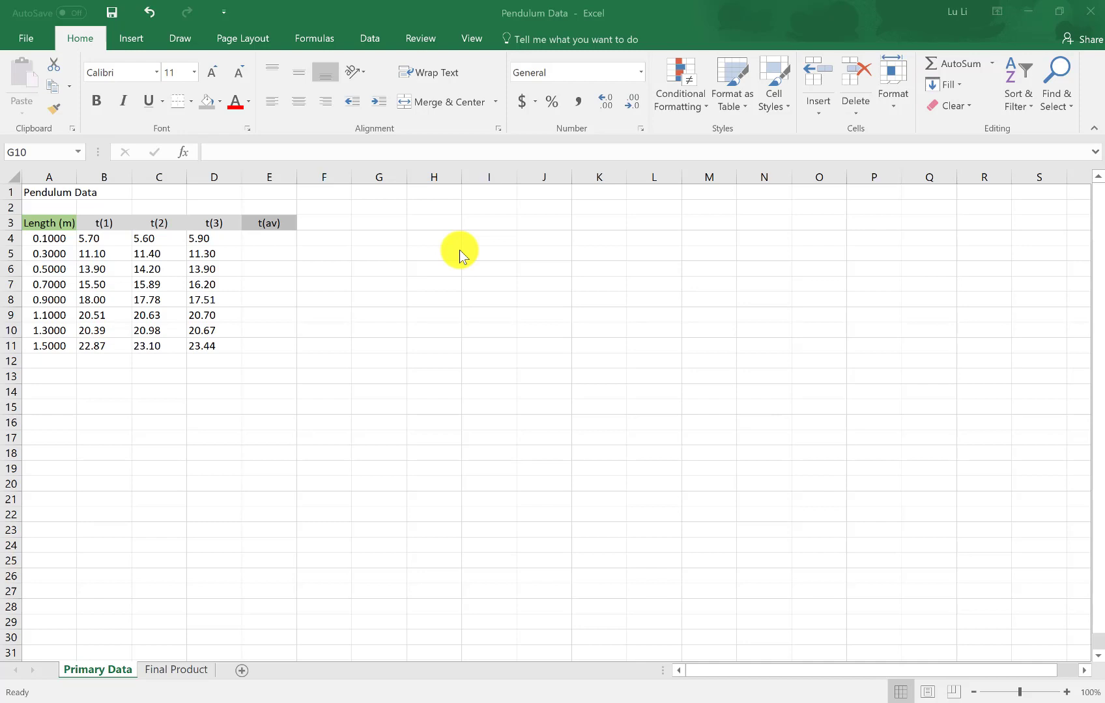
Average the three trial times in E4 with =AVERAGE(B4:D4) and fill the formula down to E11
{"action": "left_click", "coordinate": [266, 240]}
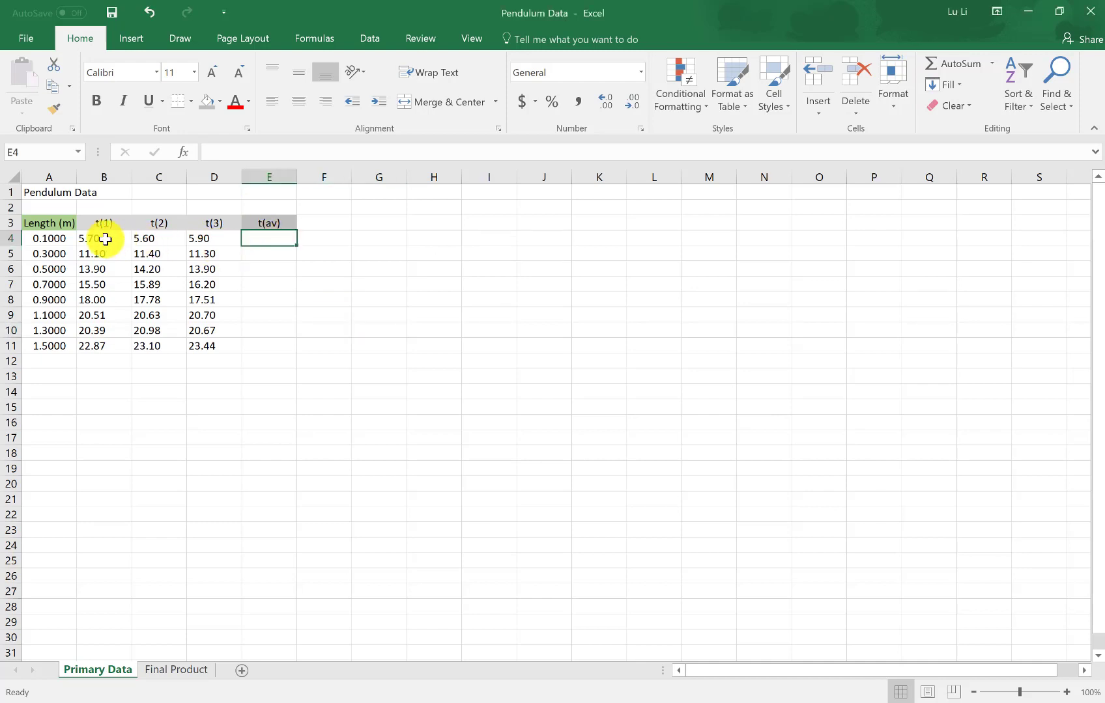
{"action": "left_click_drag", "start_coordinate": [101, 237], "coordinate": [201, 243]}
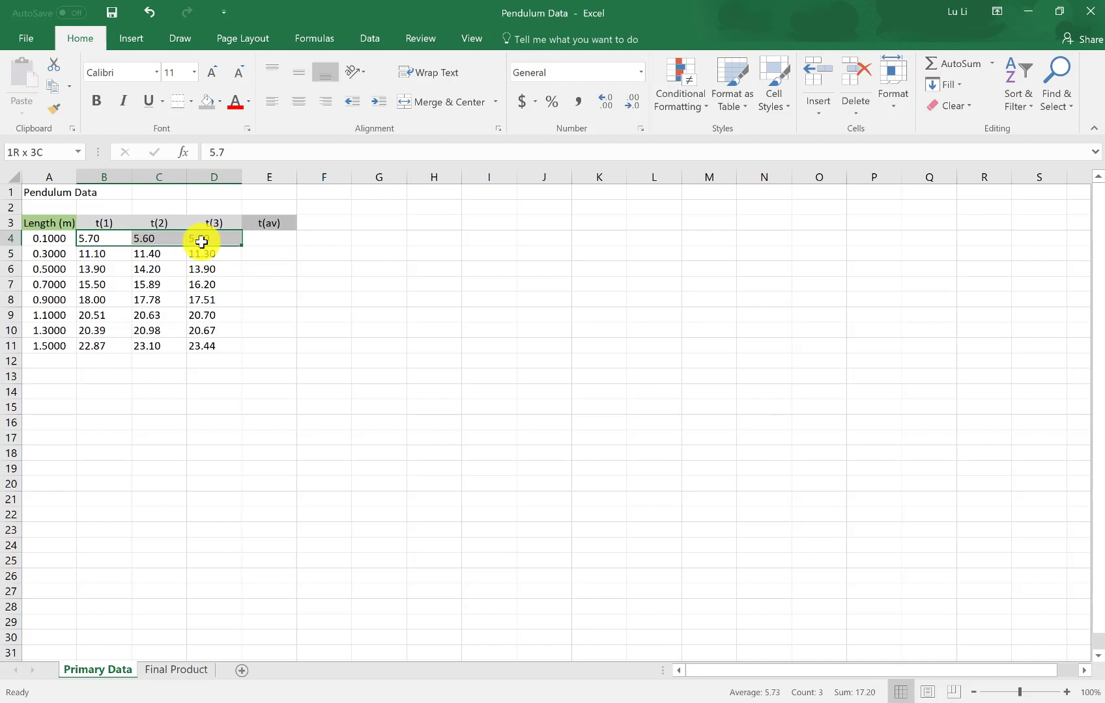
{"action": "left_click", "coordinate": [291, 239]}
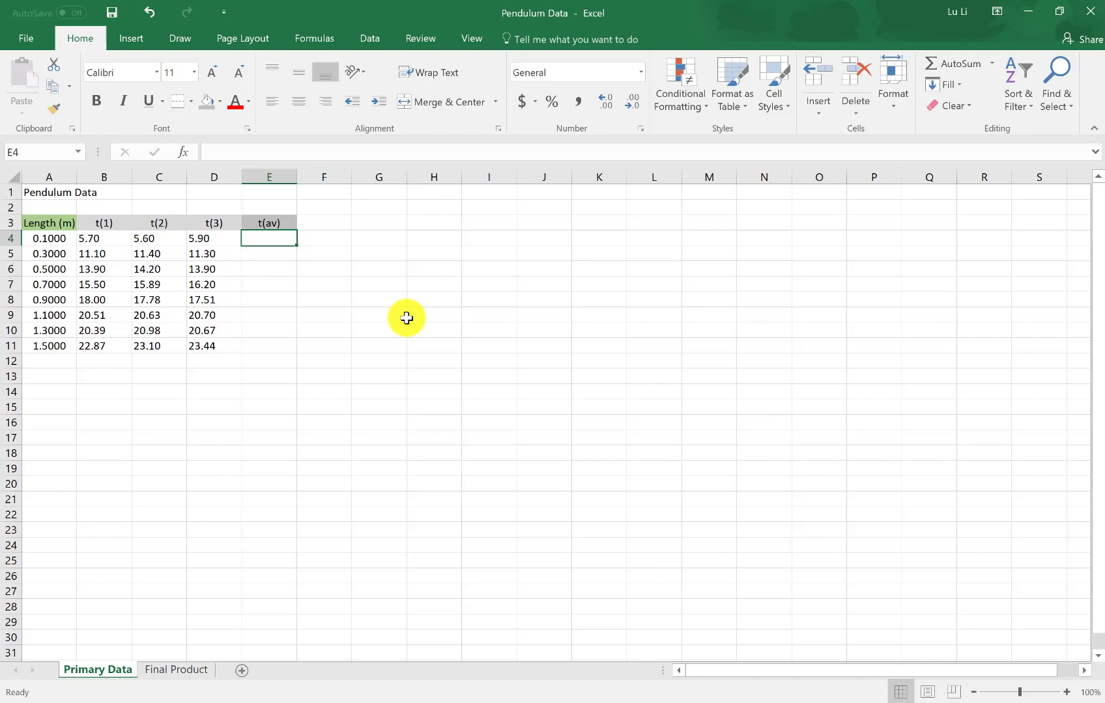
{"action": "type", "text": "="}
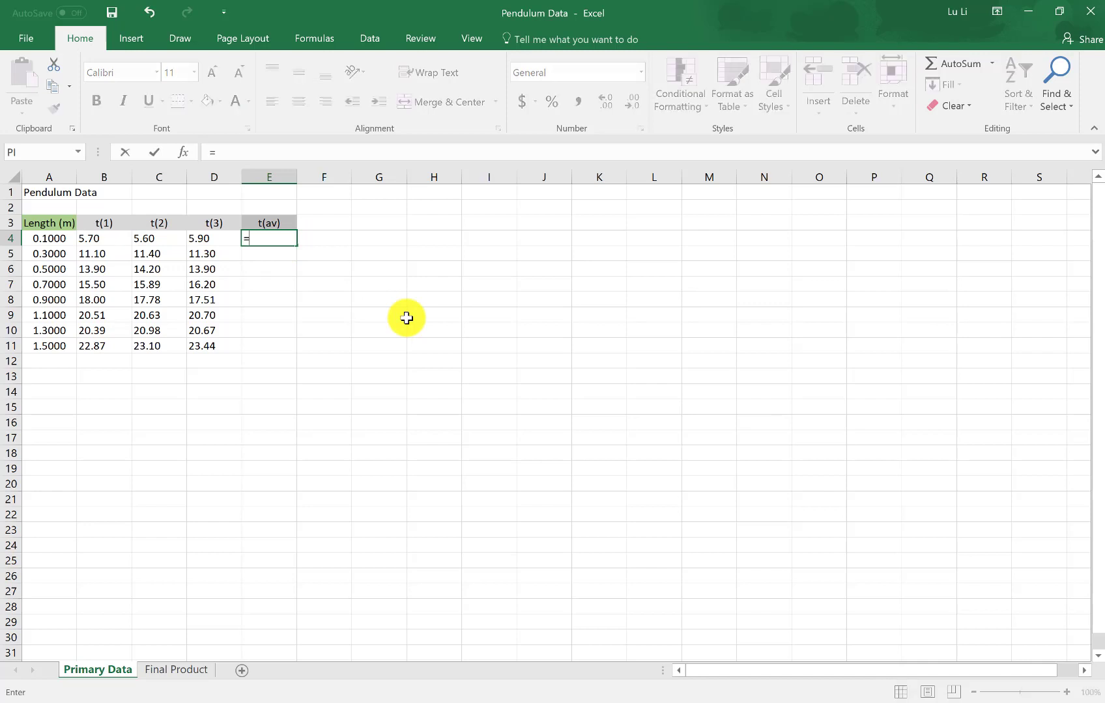
{"action": "left_click", "coordinate": [308, 40]}
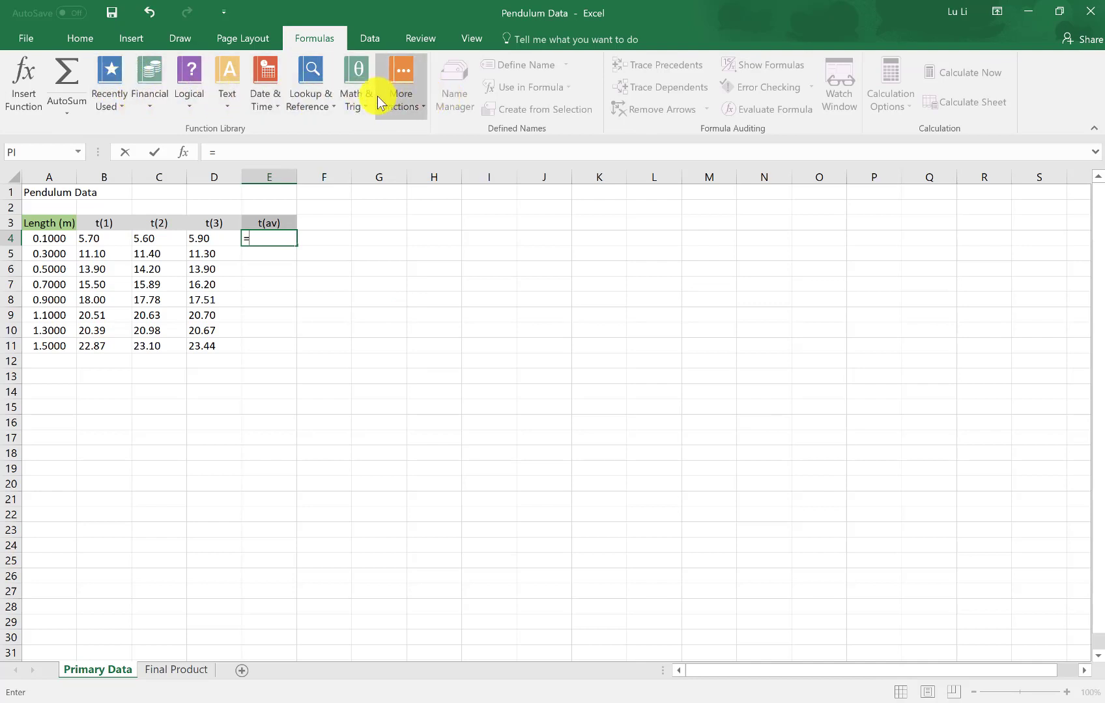
{"action": "left_click", "coordinate": [278, 238]}
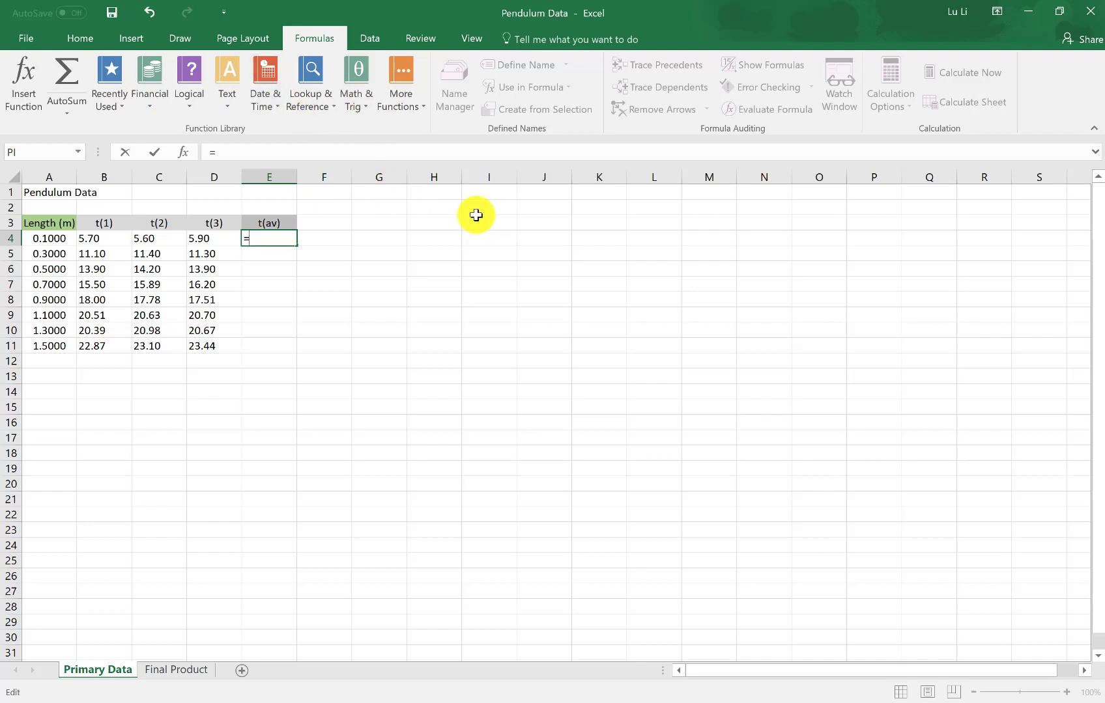
{"action": "type", "text": "=av"}
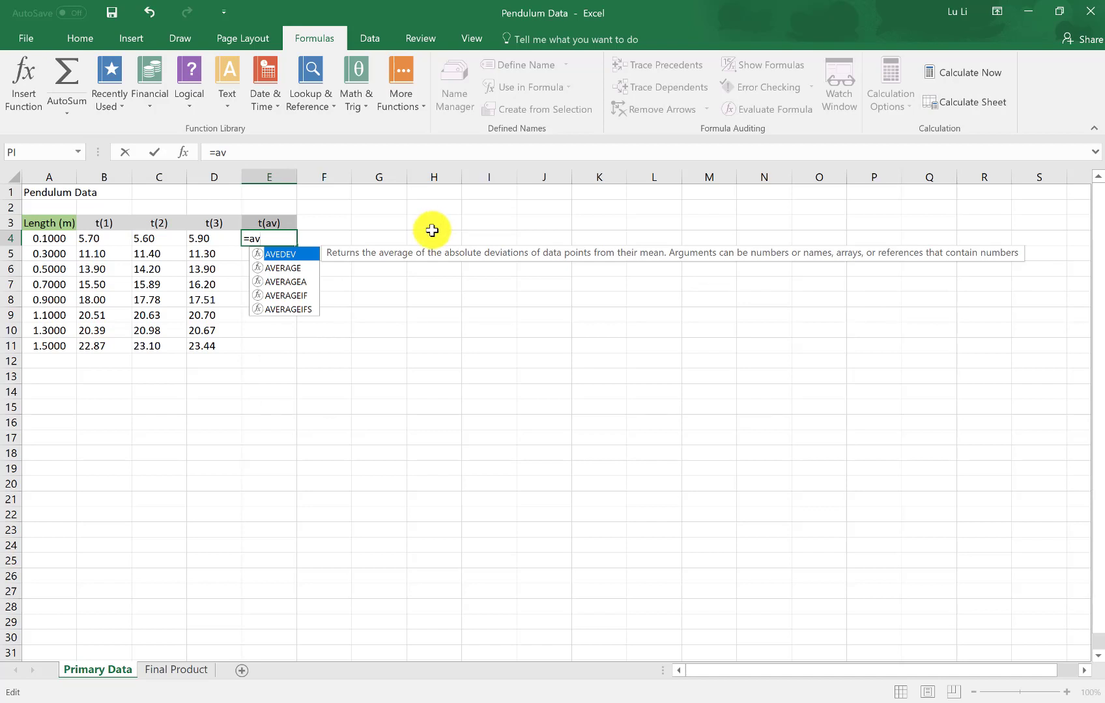
{"action": "double_click", "coordinate": [286, 267]}
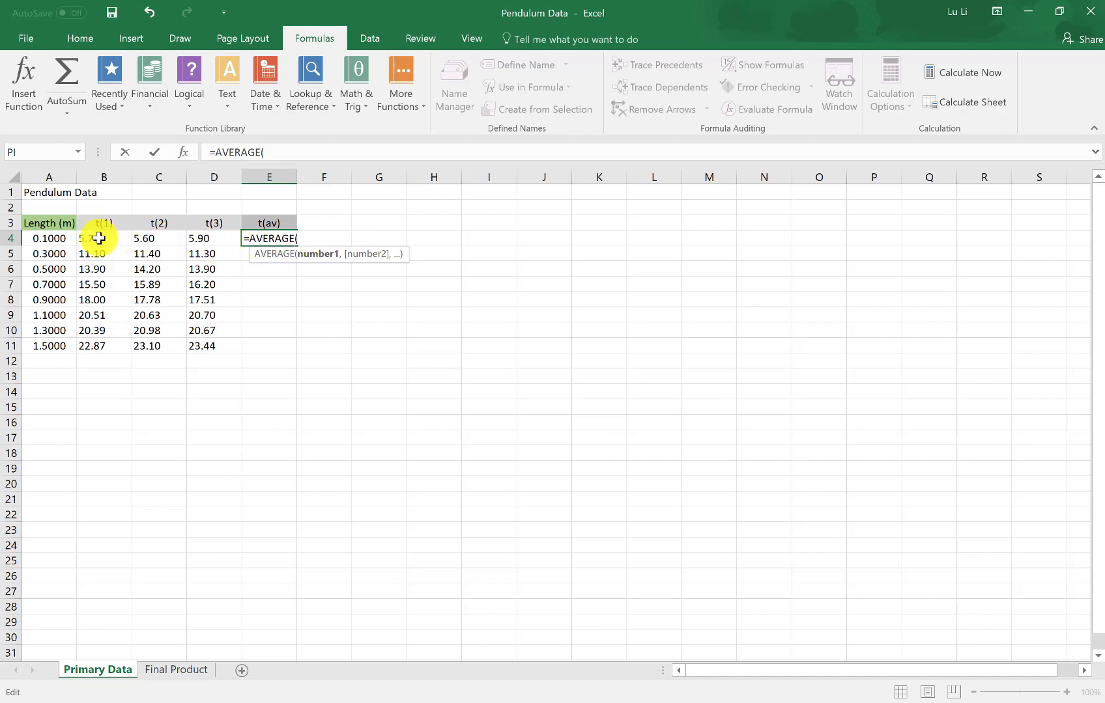
{"action": "left_click_drag", "start_coordinate": [99, 237], "coordinate": [215, 238]}
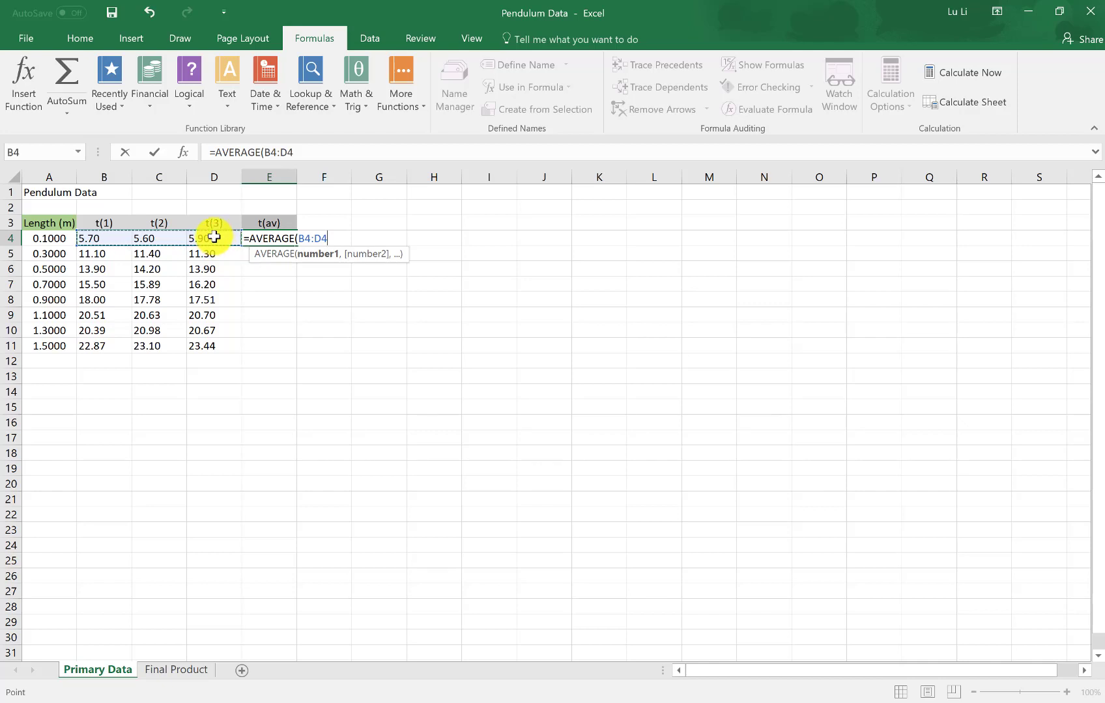
{"action": "type", "text": ")"}
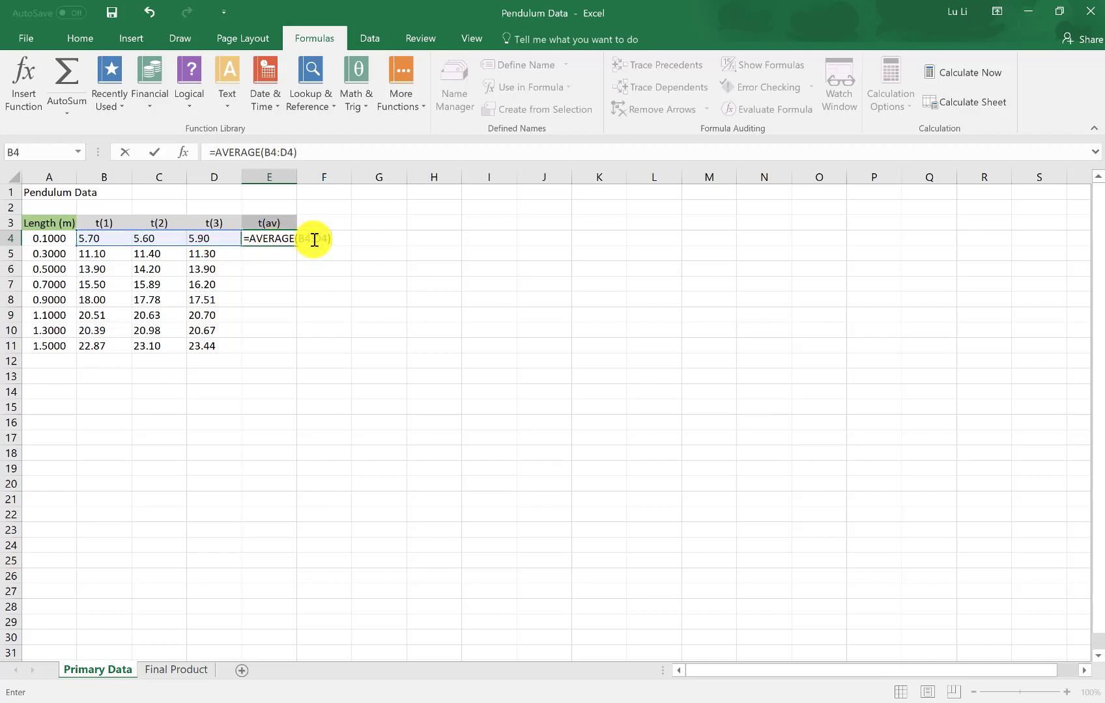
{"action": "key", "text": "Return"}
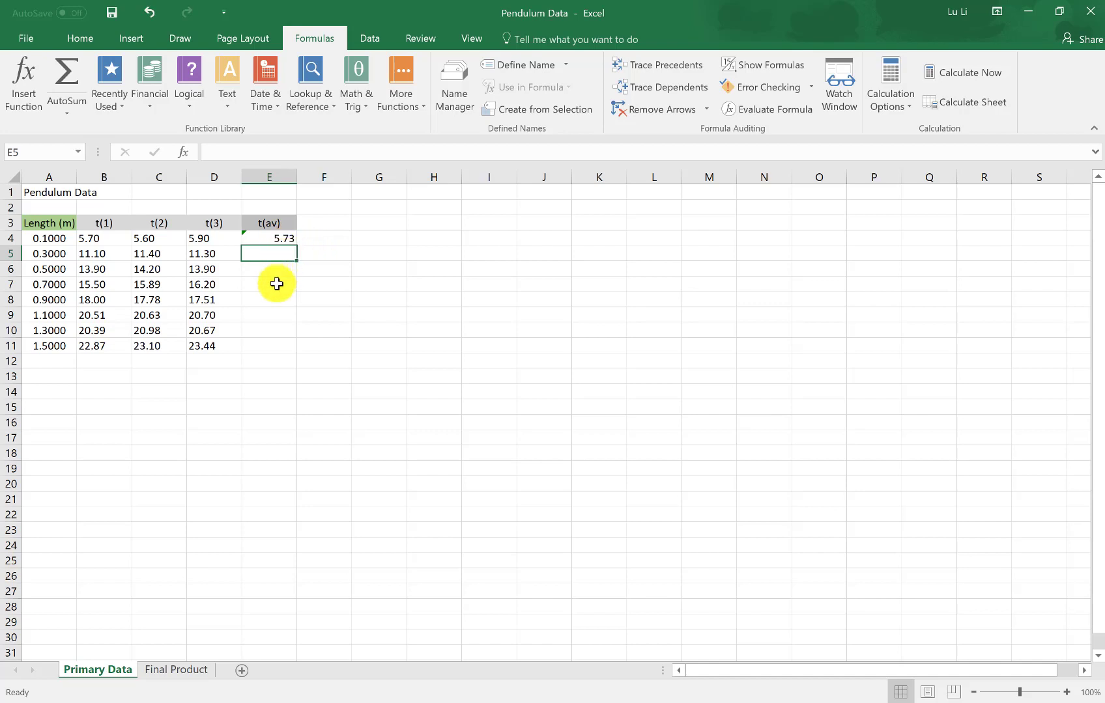
{"action": "left_click", "coordinate": [271, 236]}
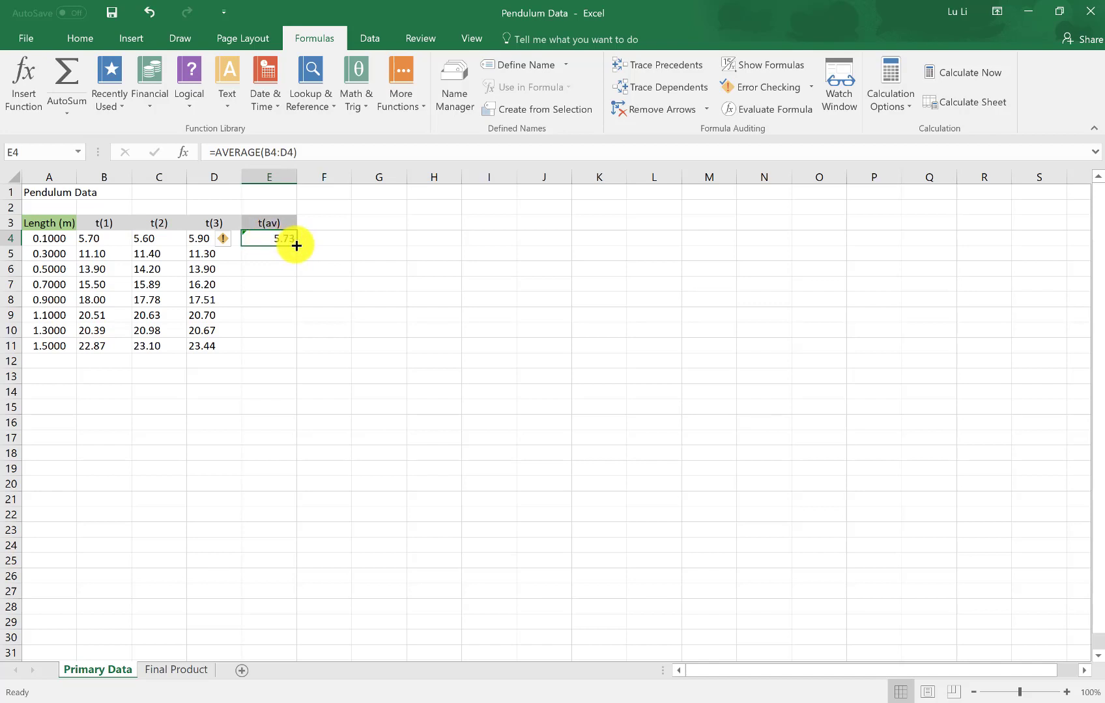
{"action": "left_click_drag", "start_coordinate": [296, 245], "coordinate": [284, 346]}
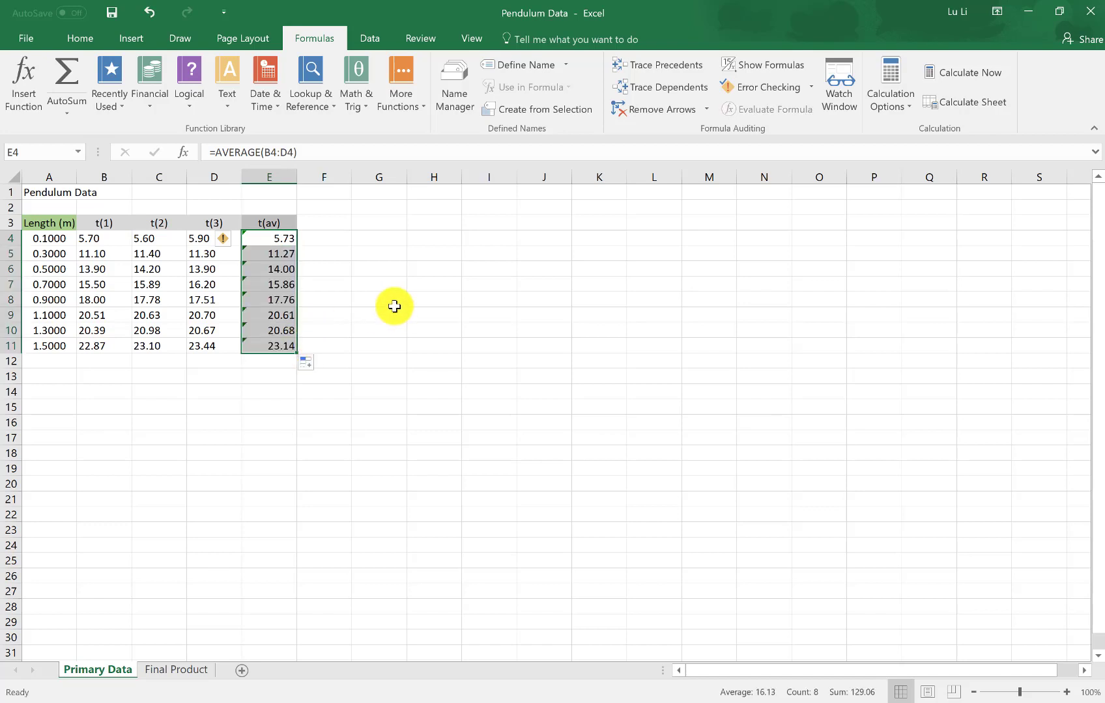
Inspect the copied average formulas in E5 and E6 to check which cells they reference
{"action": "left_click", "coordinate": [259, 254]}
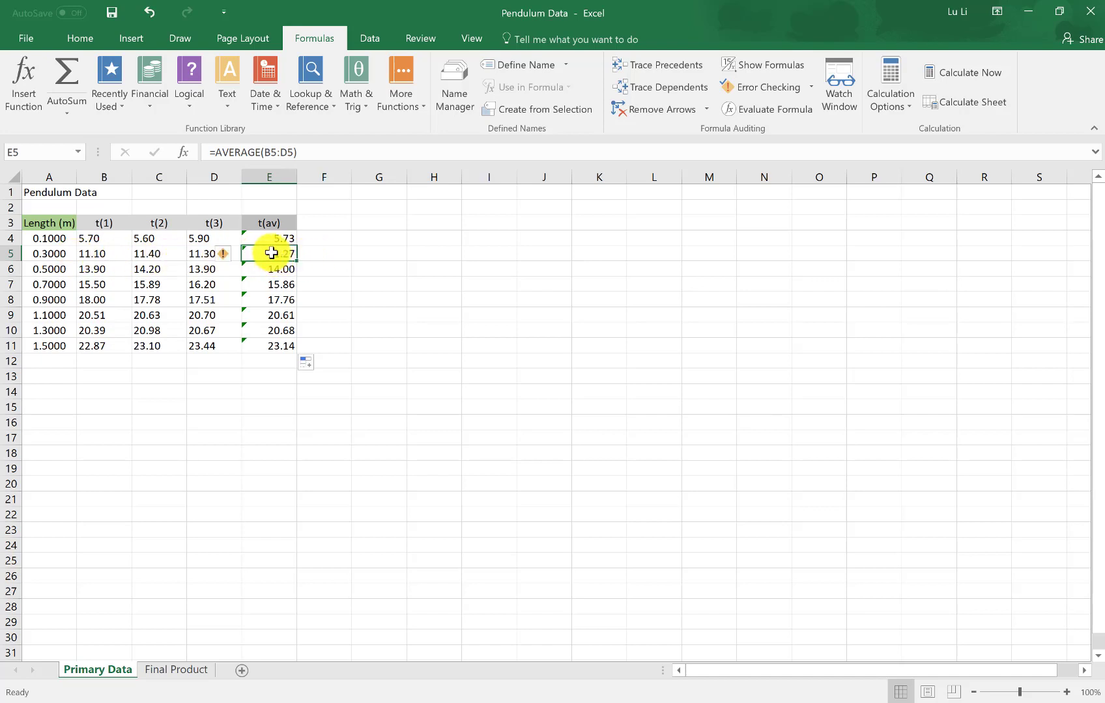
{"action": "left_click", "coordinate": [268, 154]}
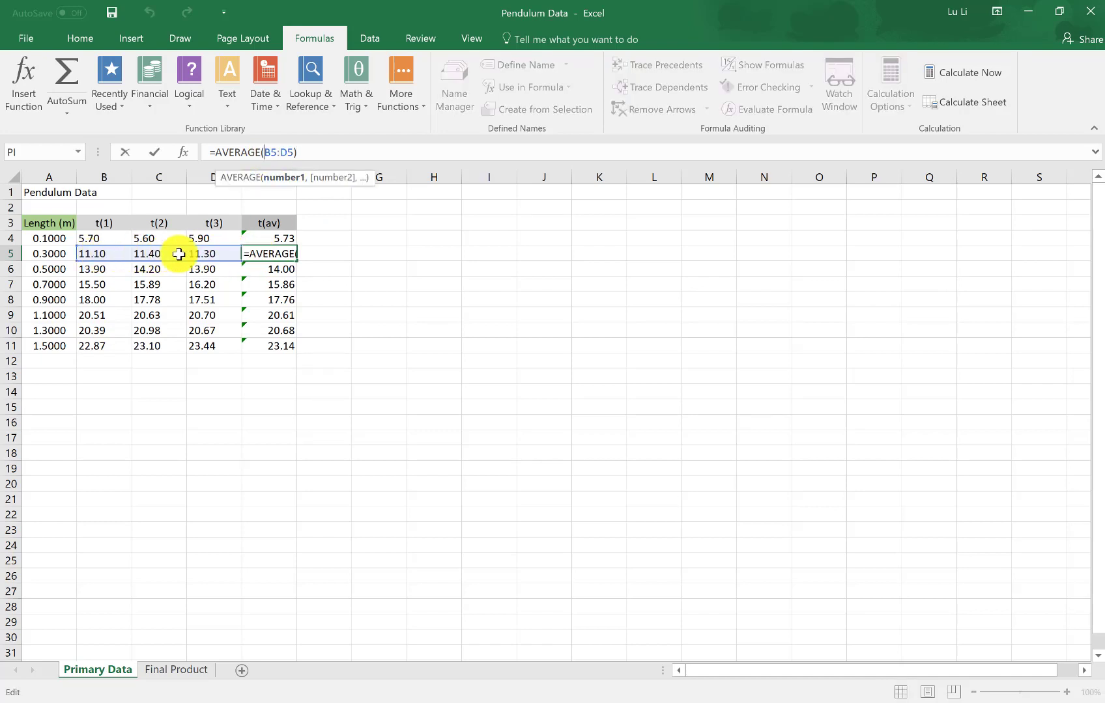
{"action": "left_click", "coordinate": [262, 269]}
{"action": "key", "text": "Escape"}
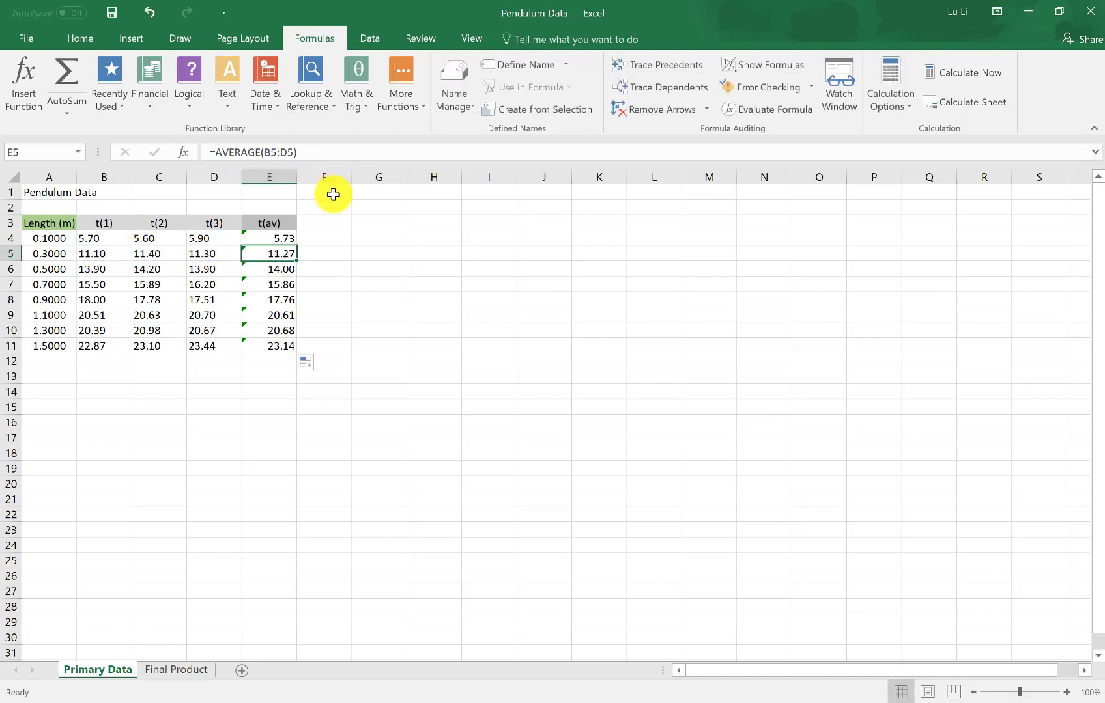
{"action": "left_click", "coordinate": [280, 268]}
{"action": "left_click", "coordinate": [272, 153]}
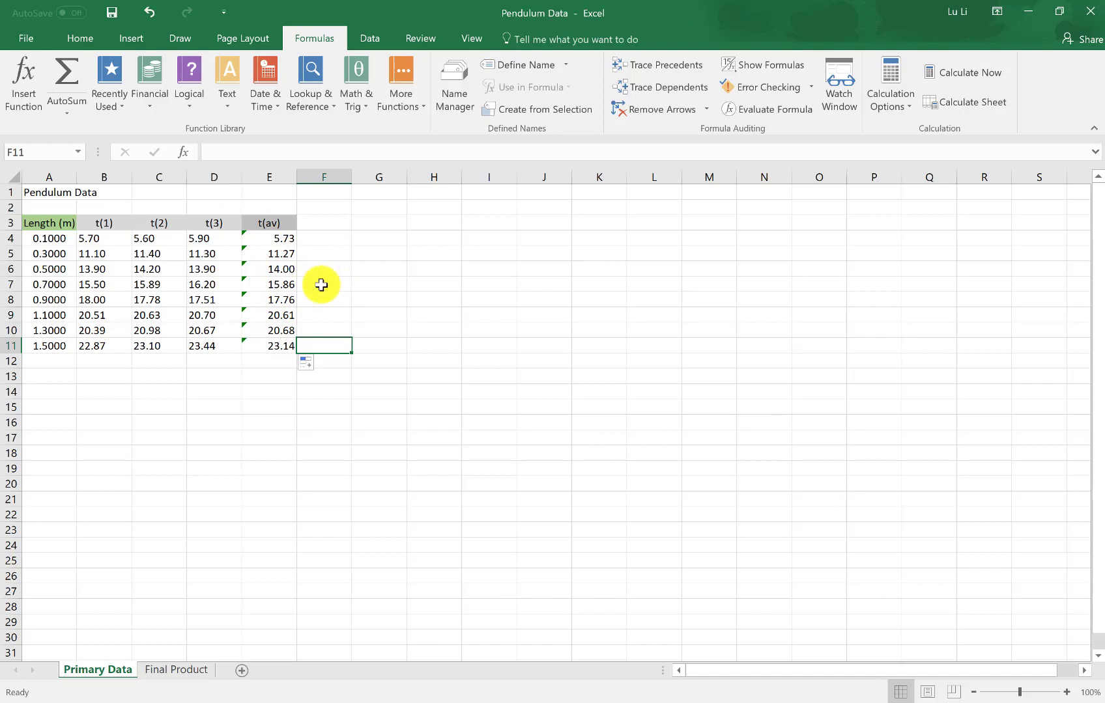
Enter the header "t(av)/10" in cell F3, beside the t(av) header
{"action": "left_click", "coordinate": [324, 224]}
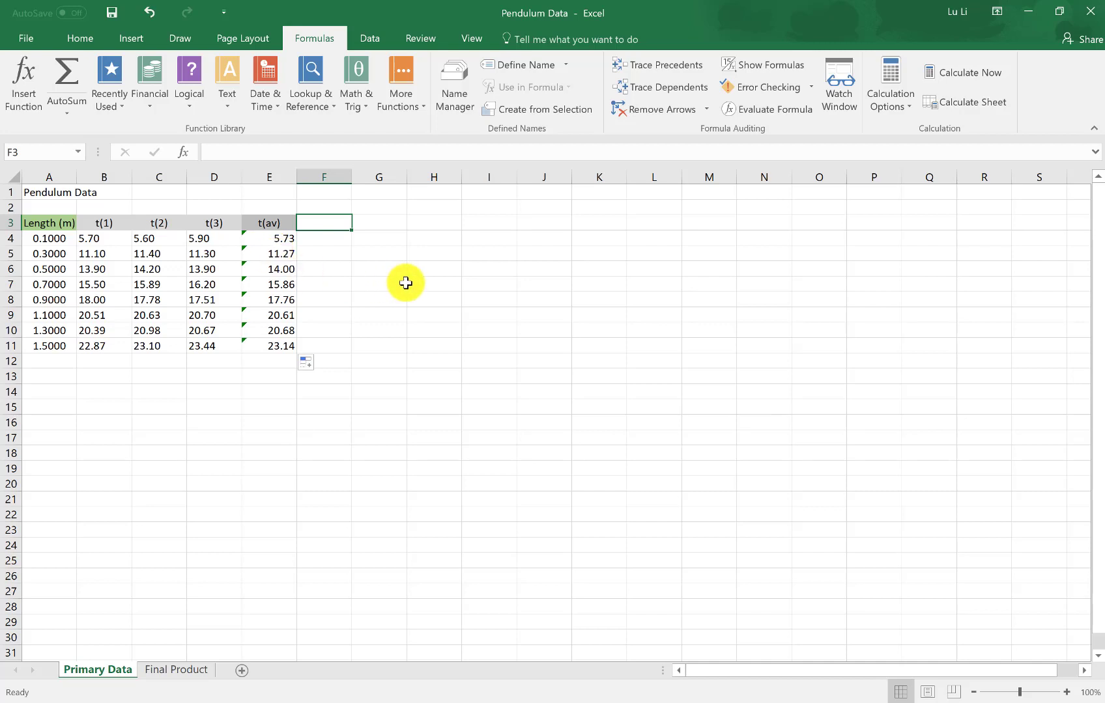
{"action": "type", "text": "t(av"}
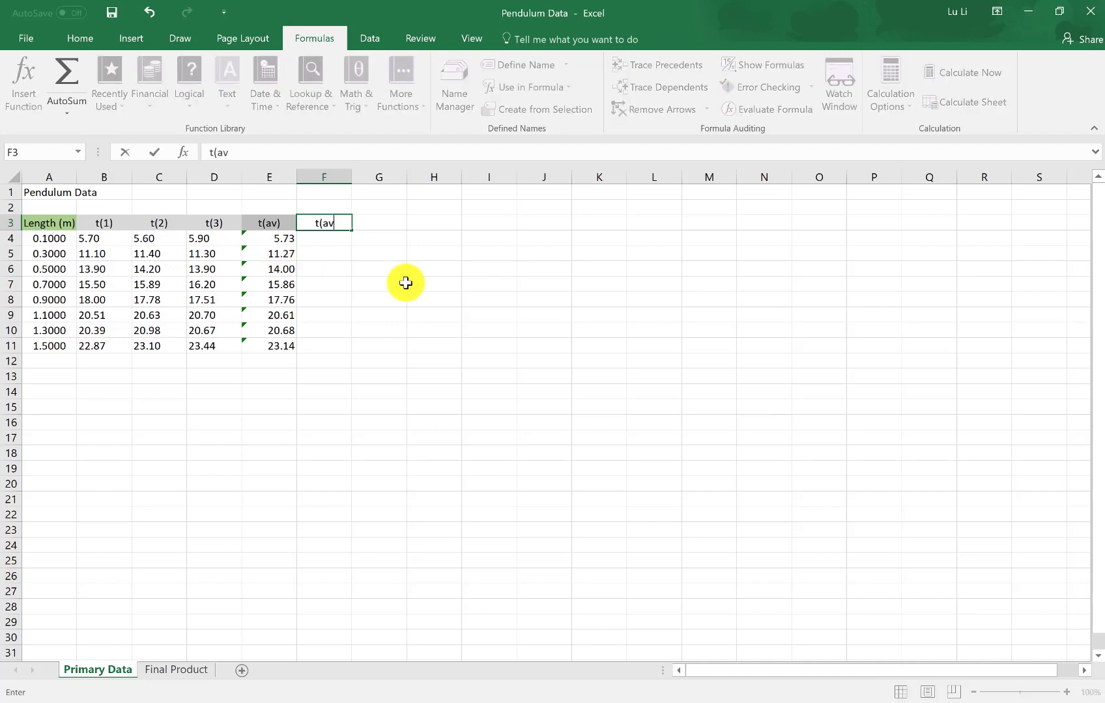
{"action": "type", "text": ")/10"}
{"action": "key", "text": "Return"}
Give the t(av)/10 header cell F3 a medium blue theme fill colour
{"action": "left_click", "coordinate": [311, 222]}
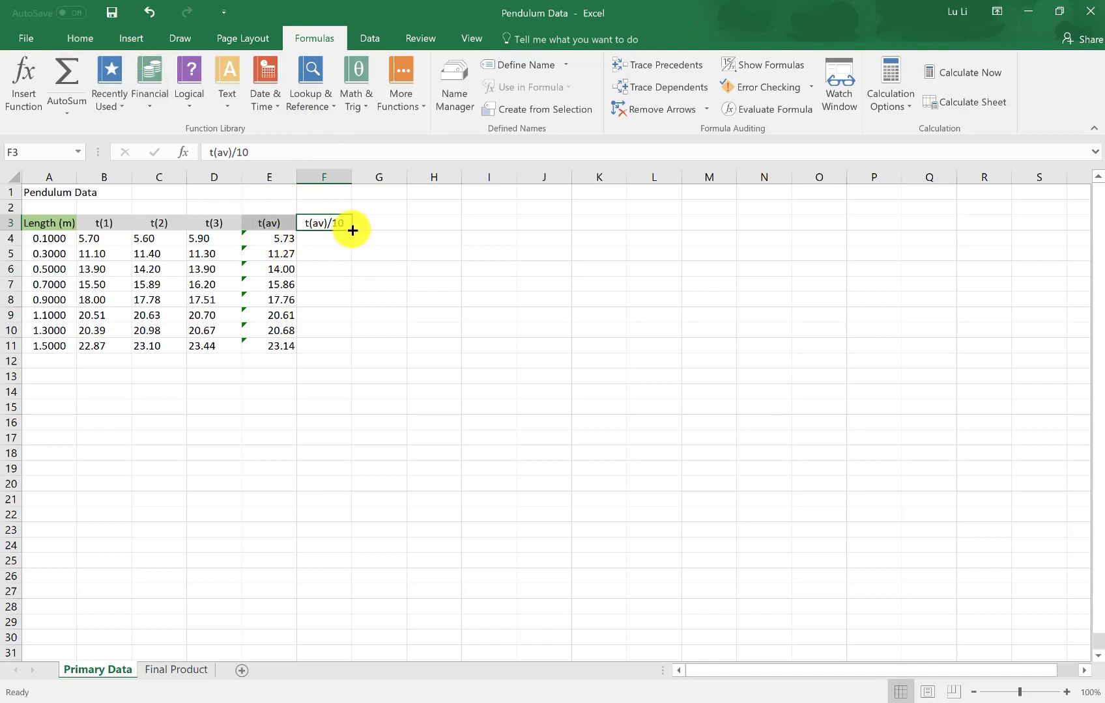
{"action": "left_click", "coordinate": [80, 39]}
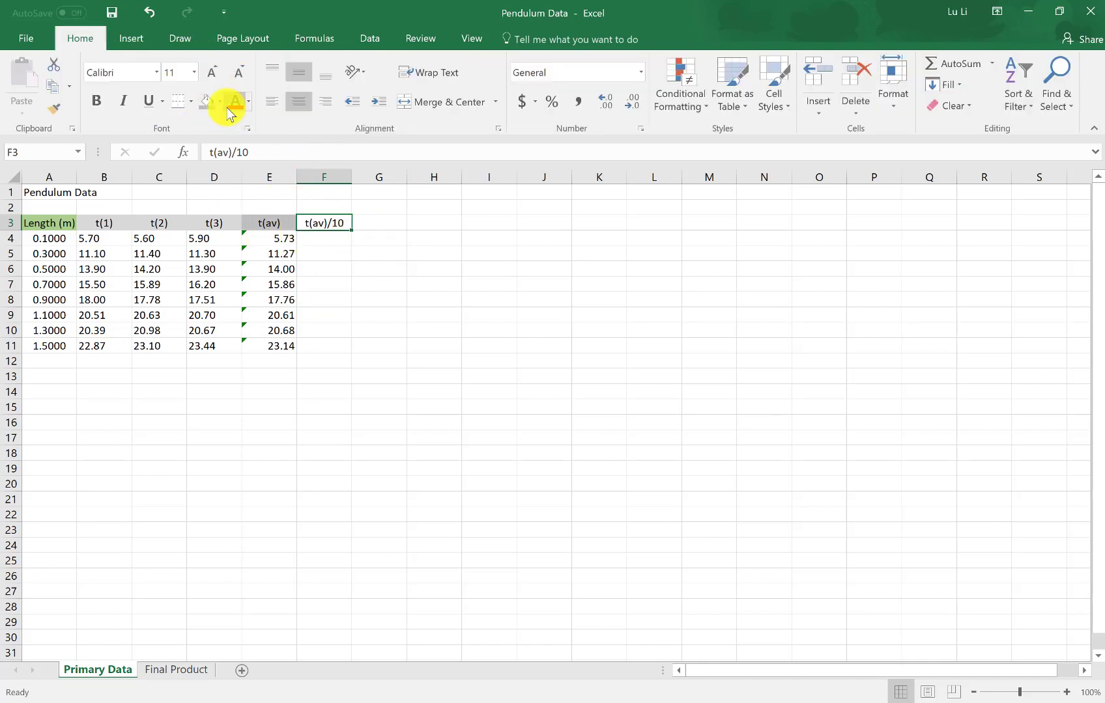
{"action": "left_click", "coordinate": [220, 102]}
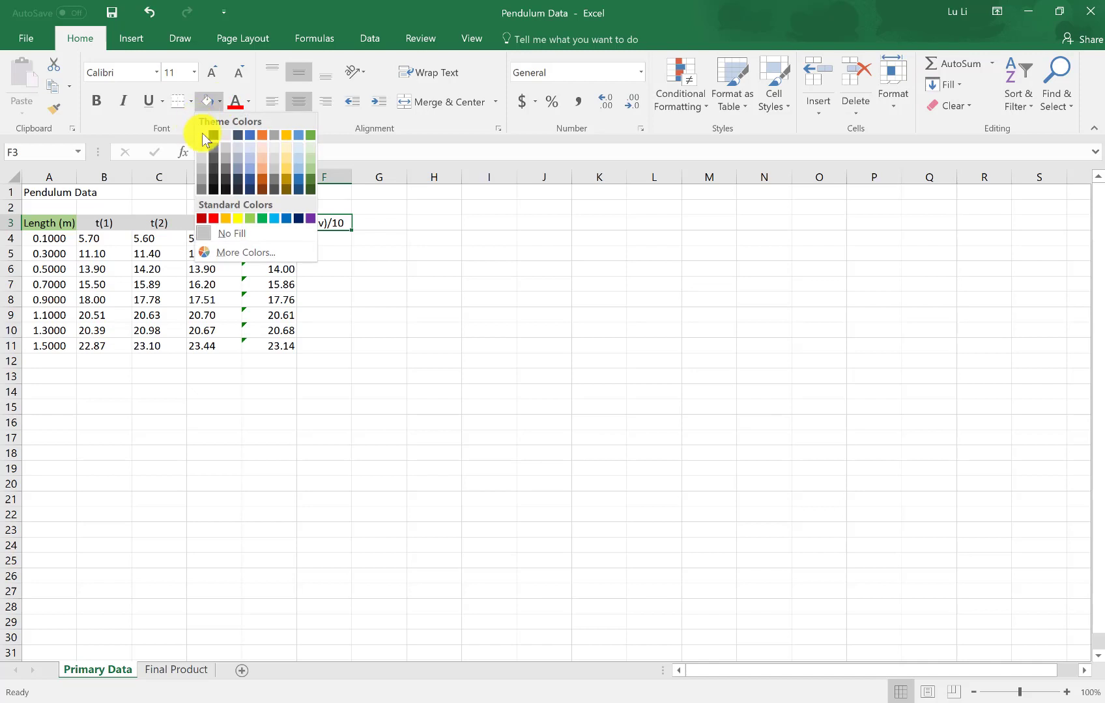
{"action": "left_click", "coordinate": [249, 169]}
{"action": "left_click", "coordinate": [442, 330]}
Divide the average time by ten in F4 with =E4/10 and fill the formula down to F11
{"action": "left_click", "coordinate": [312, 240]}
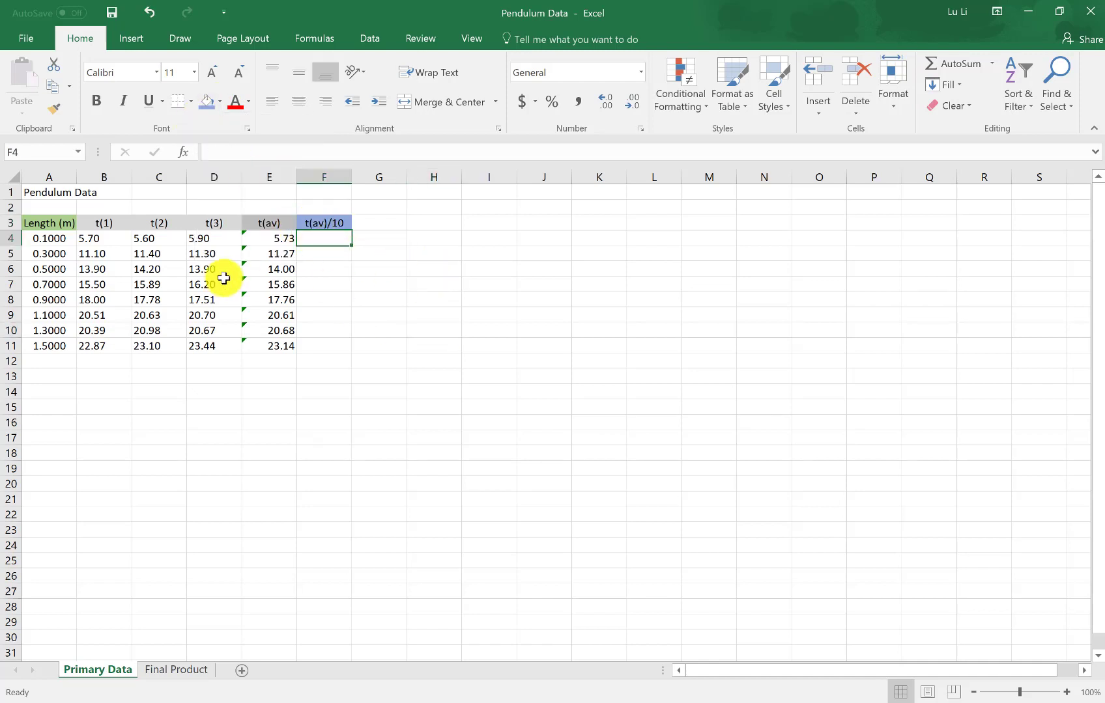
{"action": "left_click_drag", "start_coordinate": [277, 241], "coordinate": [275, 342]}
{"action": "key", "text": "Right"}
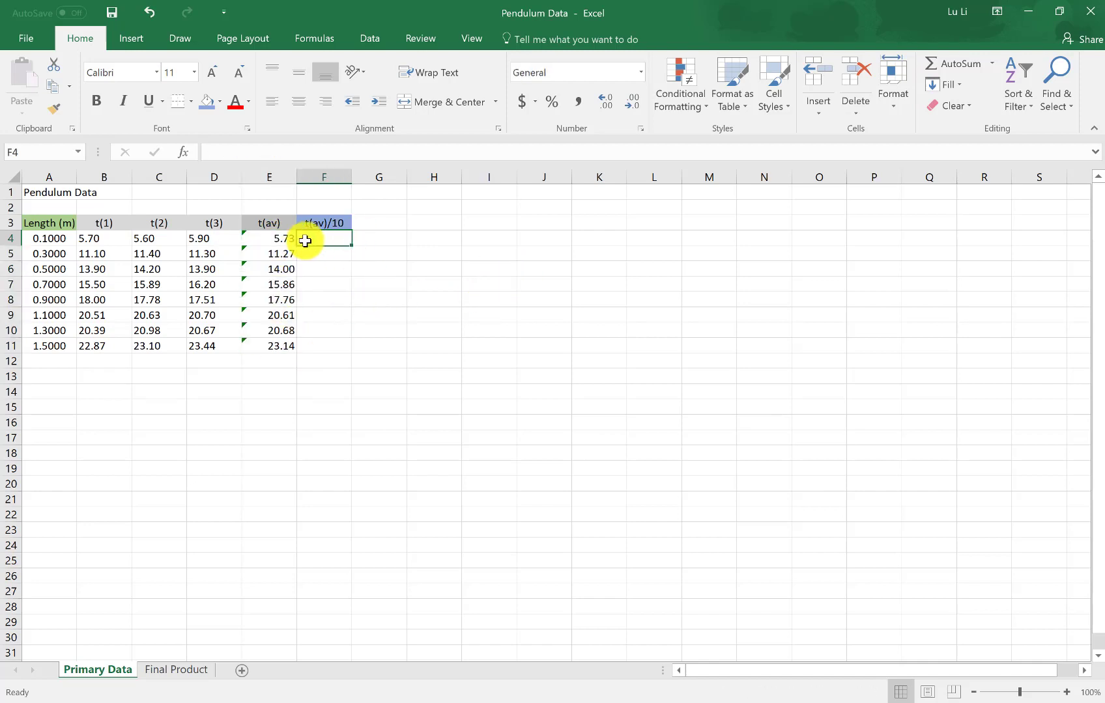
{"action": "type", "text": "="}
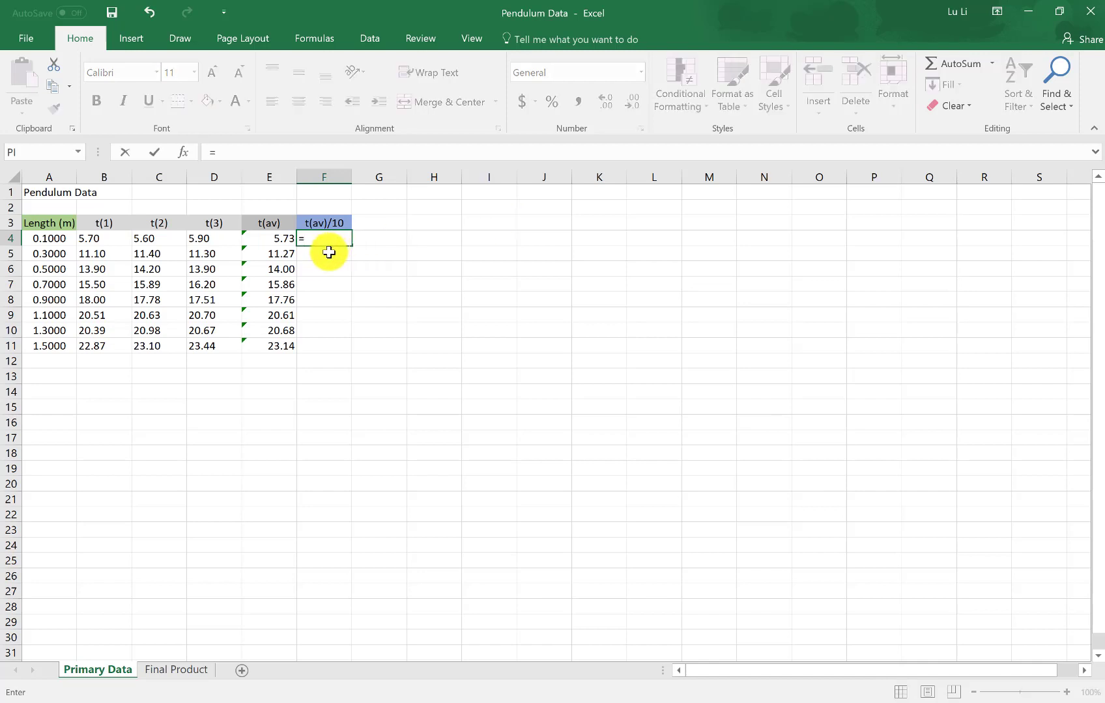
{"action": "left_click", "coordinate": [270, 240]}
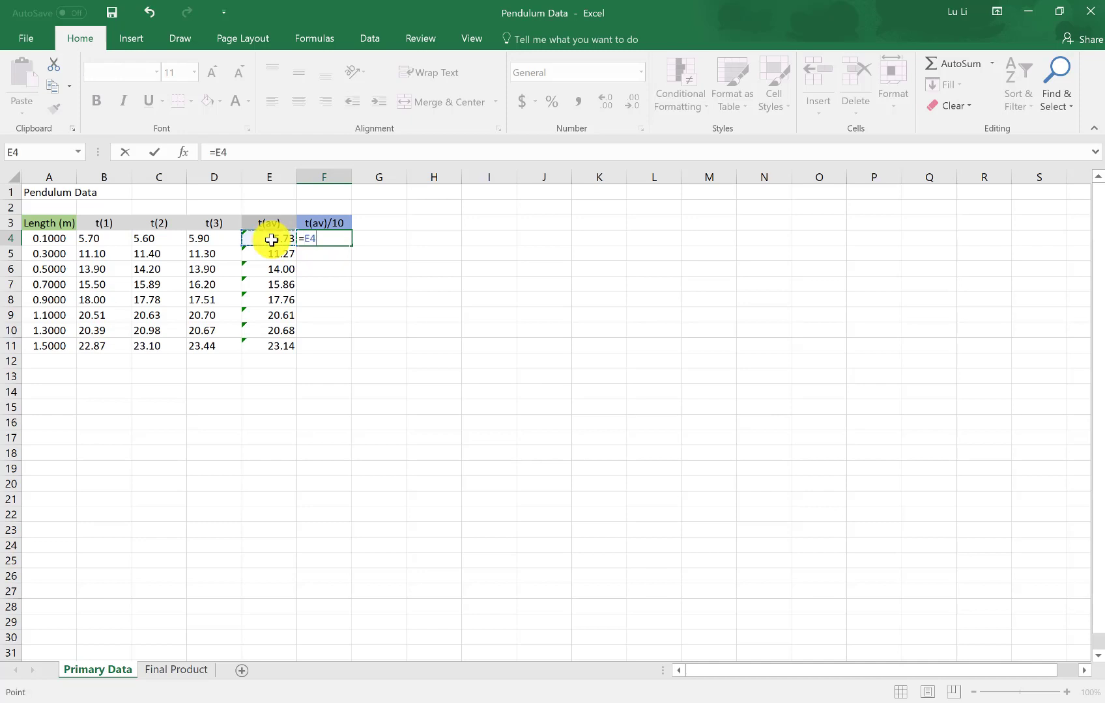
{"action": "type", "text": "/10"}
{"action": "key", "text": "Return"}
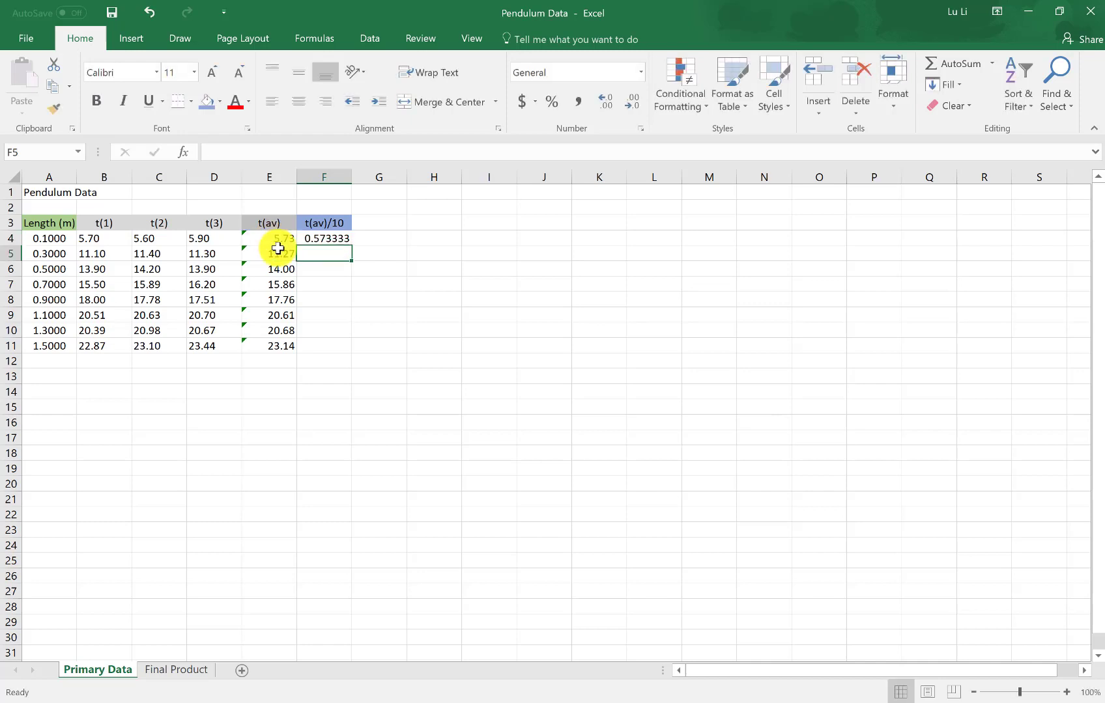
{"action": "left_click", "coordinate": [328, 238]}
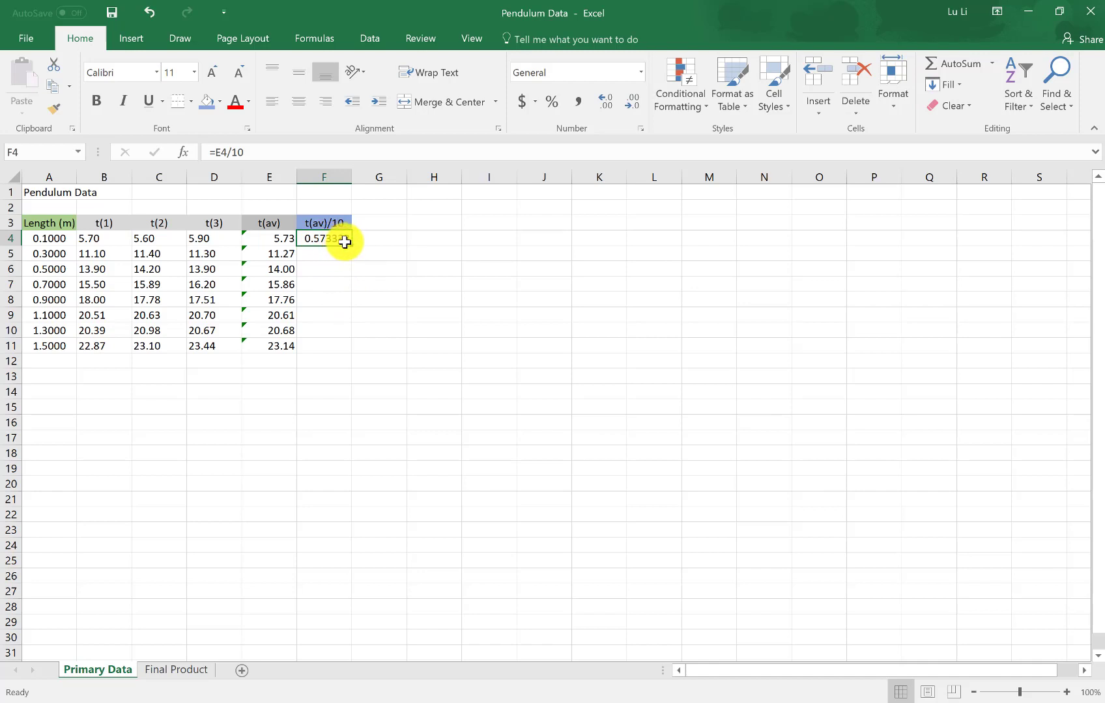
{"action": "left_click_drag", "start_coordinate": [351, 244], "coordinate": [340, 348]}
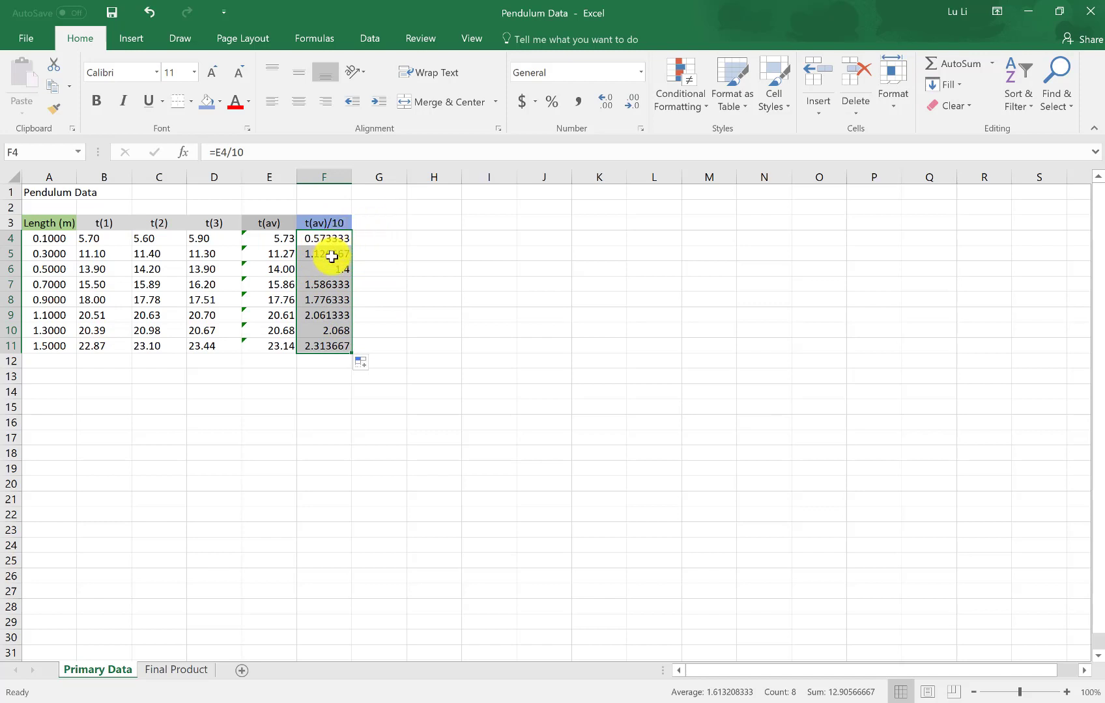
Enter the header "t(av) unc" in cell G3 and give it a light blue theme fill
{"action": "left_click", "coordinate": [381, 222]}
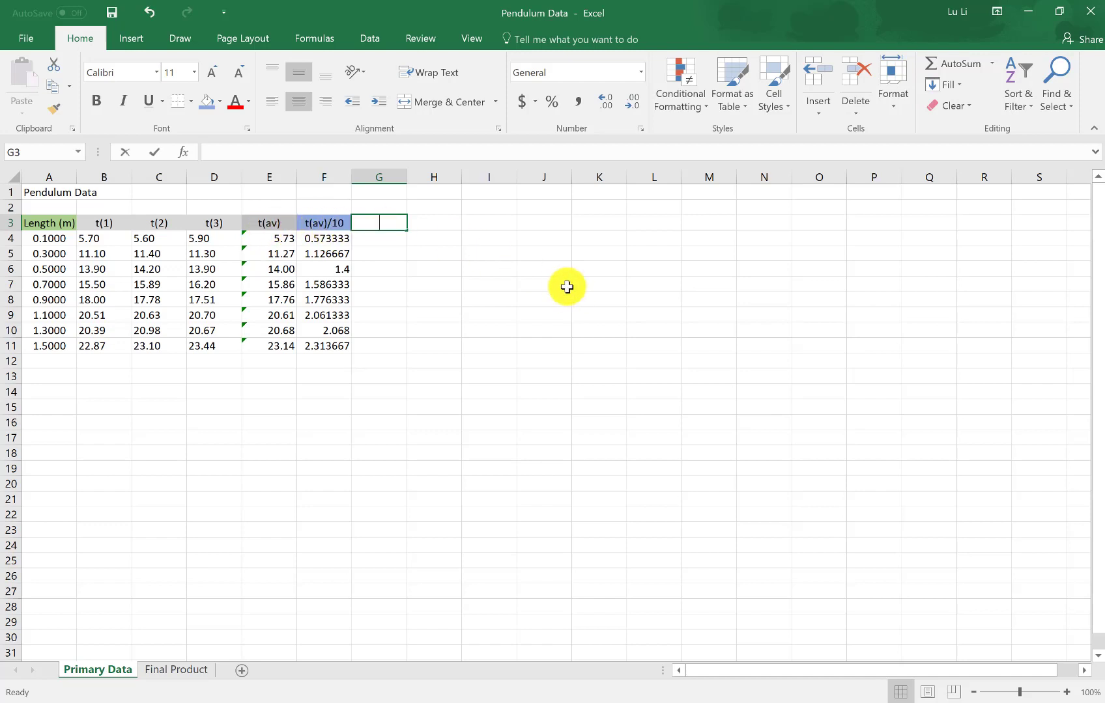
{"action": "type", "text": "t(av) unc"}
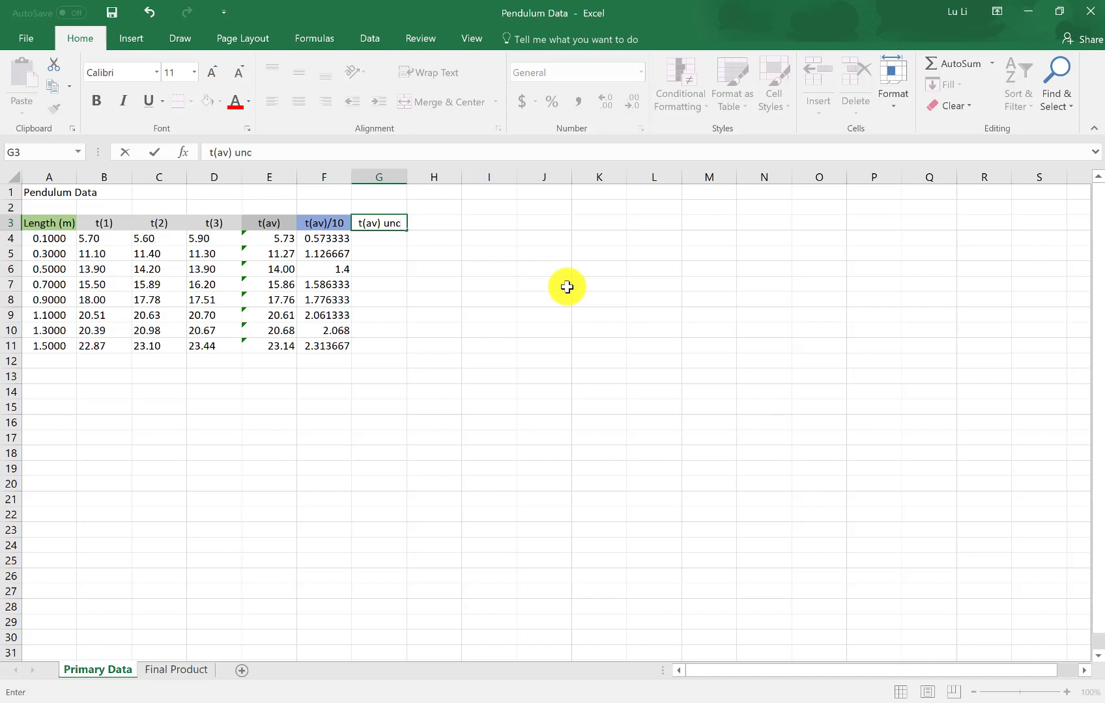
{"action": "left_click", "coordinate": [382, 222]}
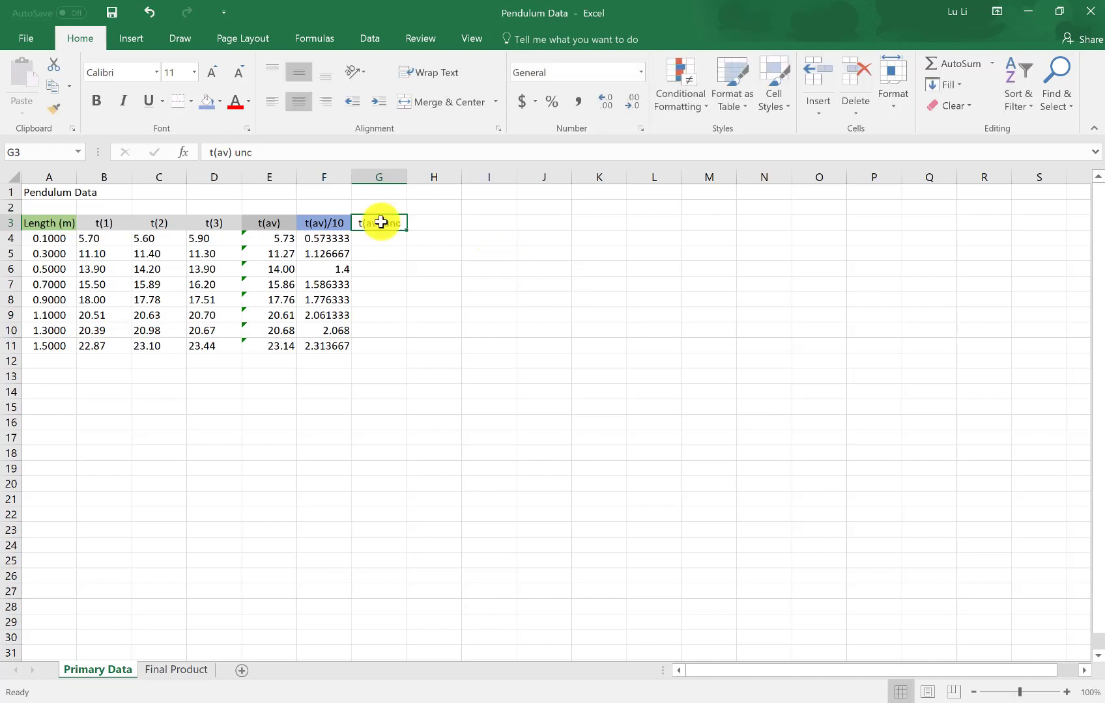
{"action": "left_click", "coordinate": [220, 103]}
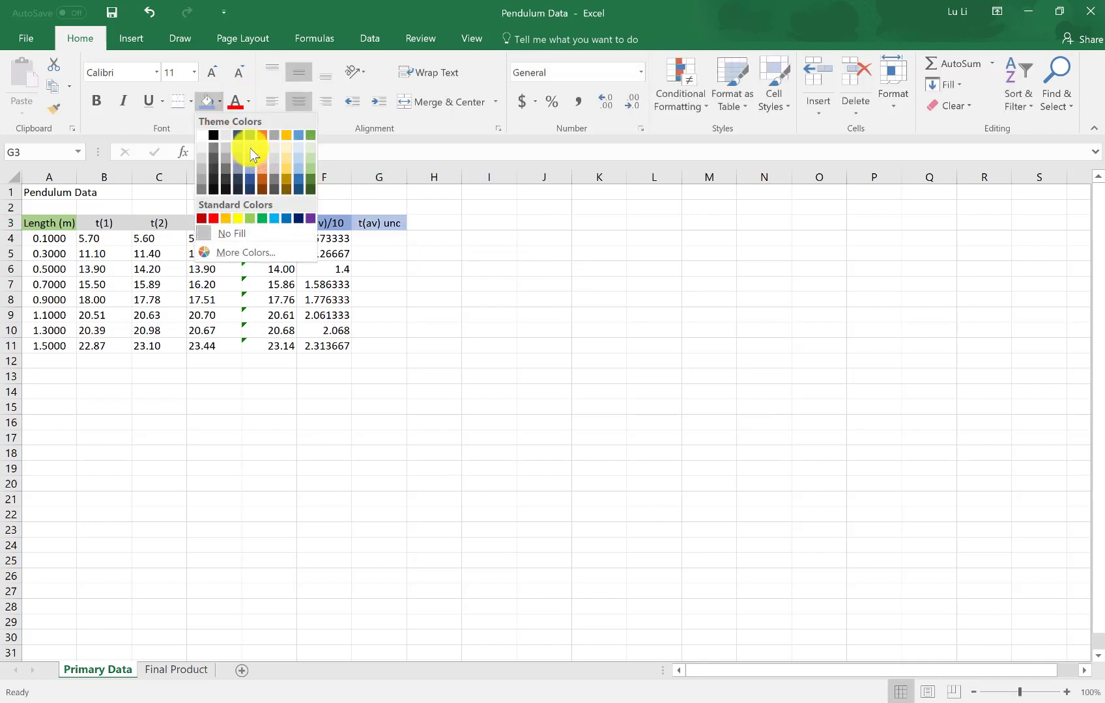
{"action": "left_click", "coordinate": [298, 146]}
Calculate the average time's uncertainty in G4 with the formula =(MAX(B4:D4)-MIN(B4:D4))/2
{"action": "left_click", "coordinate": [370, 235]}
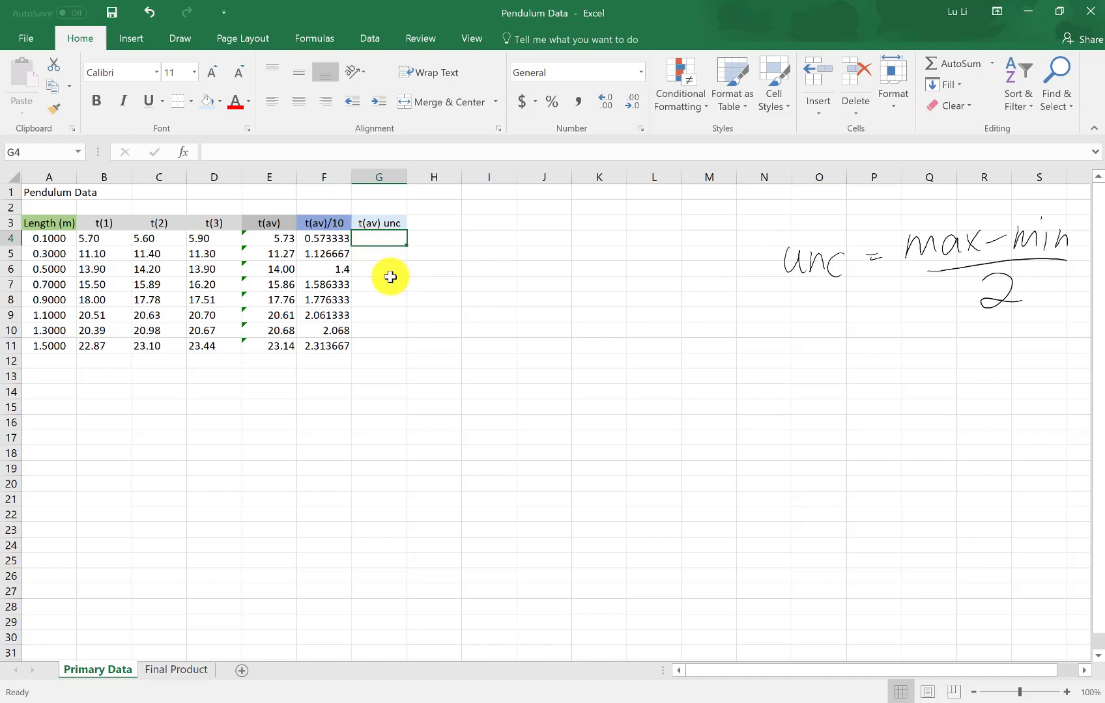
{"action": "type", "text": "="}
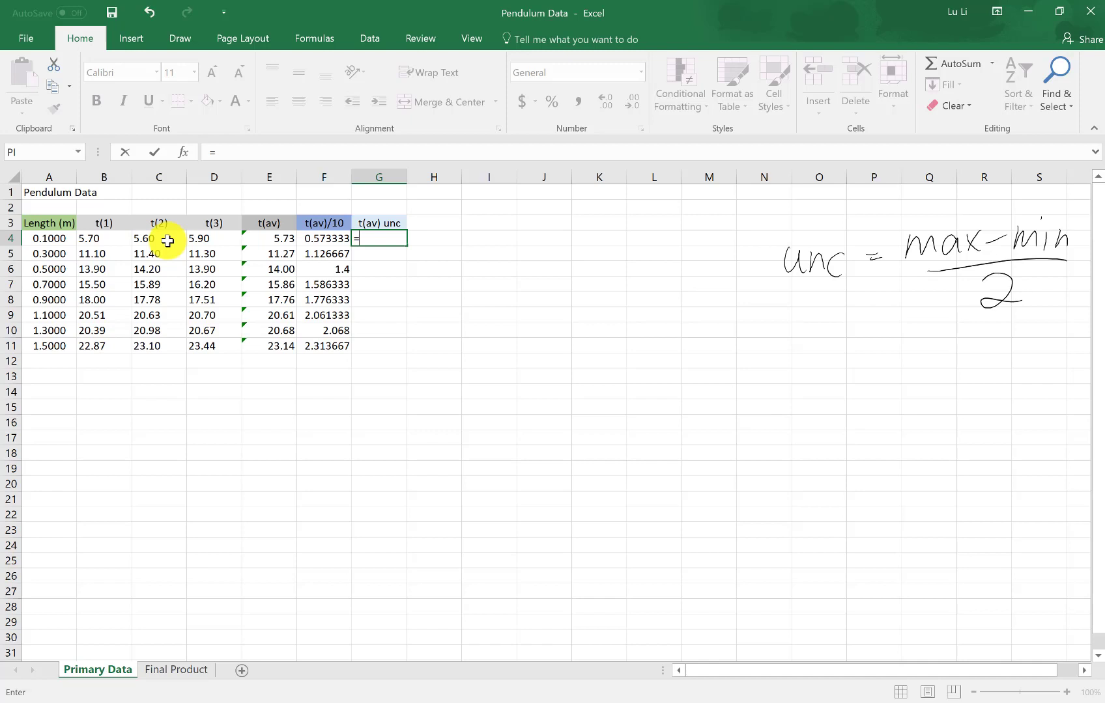
{"action": "type", "text": "(max"}
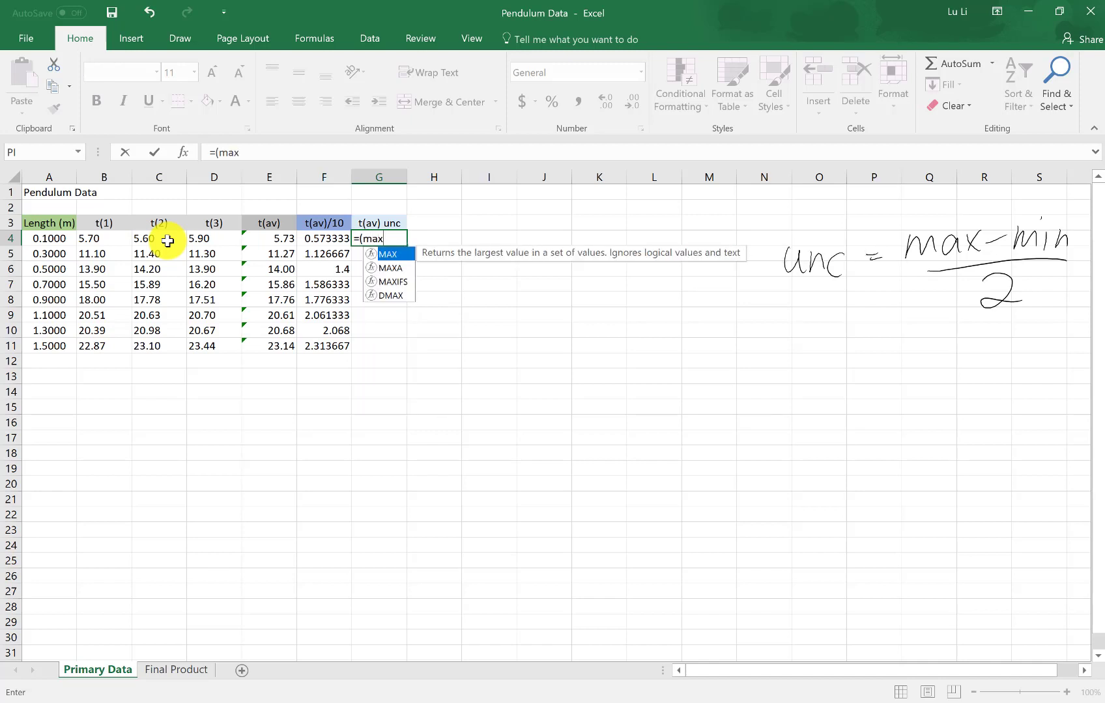
{"action": "double_click", "coordinate": [392, 255]}
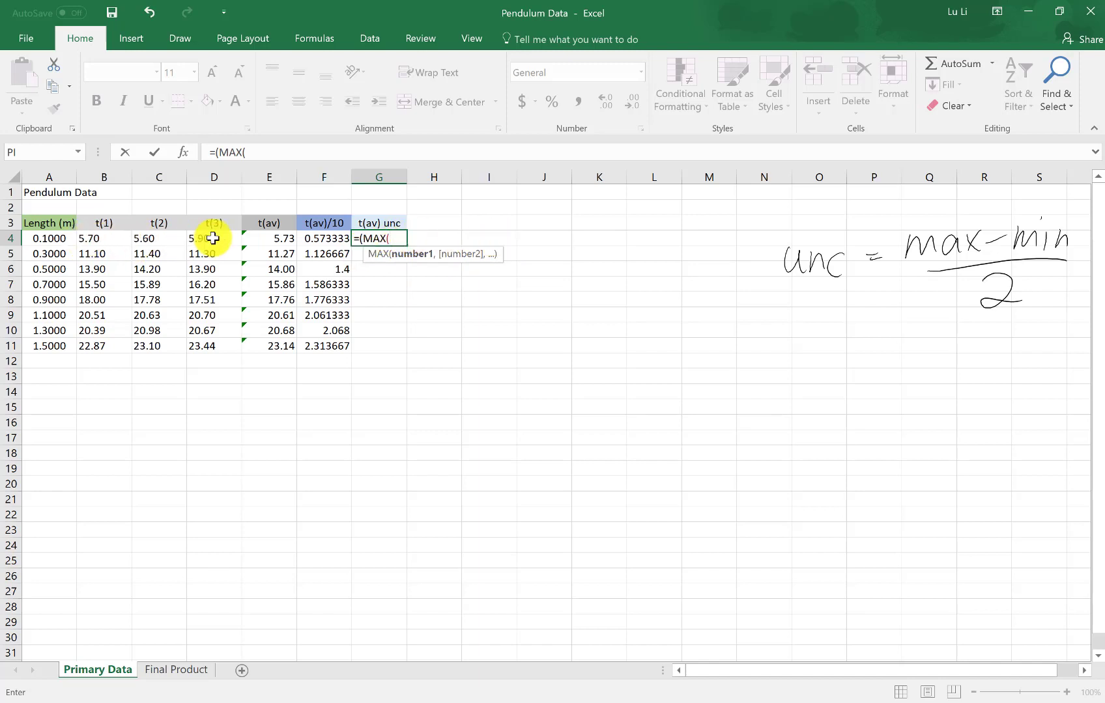
{"action": "left_click_drag", "start_coordinate": [192, 237], "coordinate": [107, 239]}
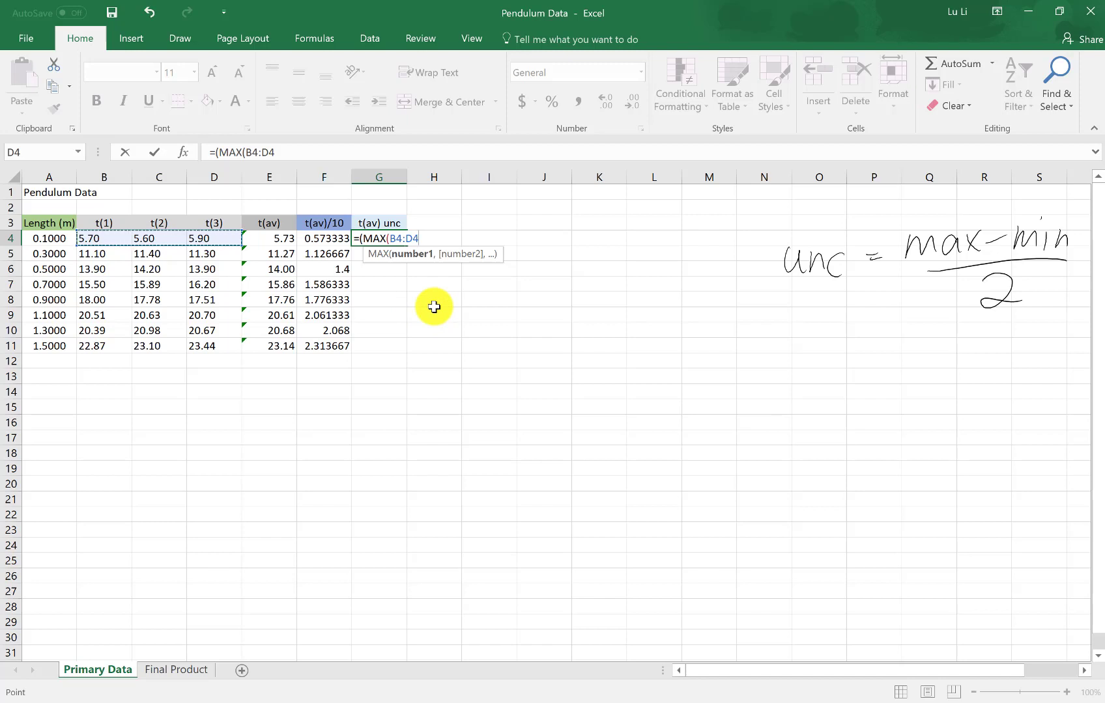
{"action": "type", "text": ")"}
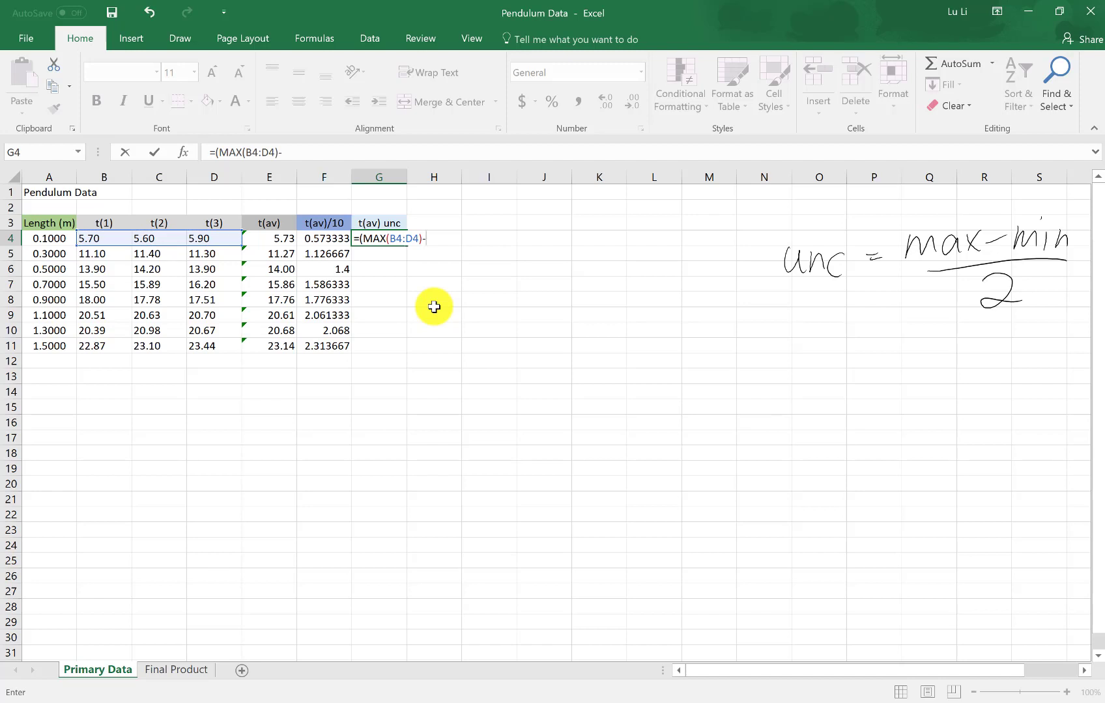
{"action": "type", "text": "-min"}
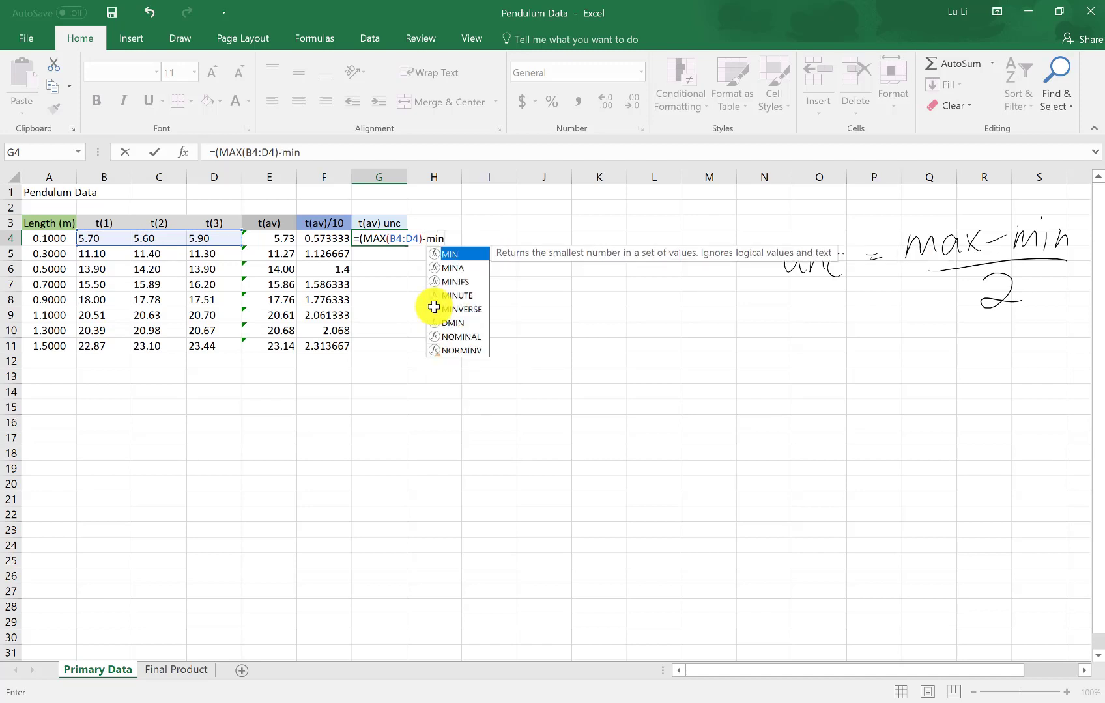
{"action": "double_click", "coordinate": [457, 254]}
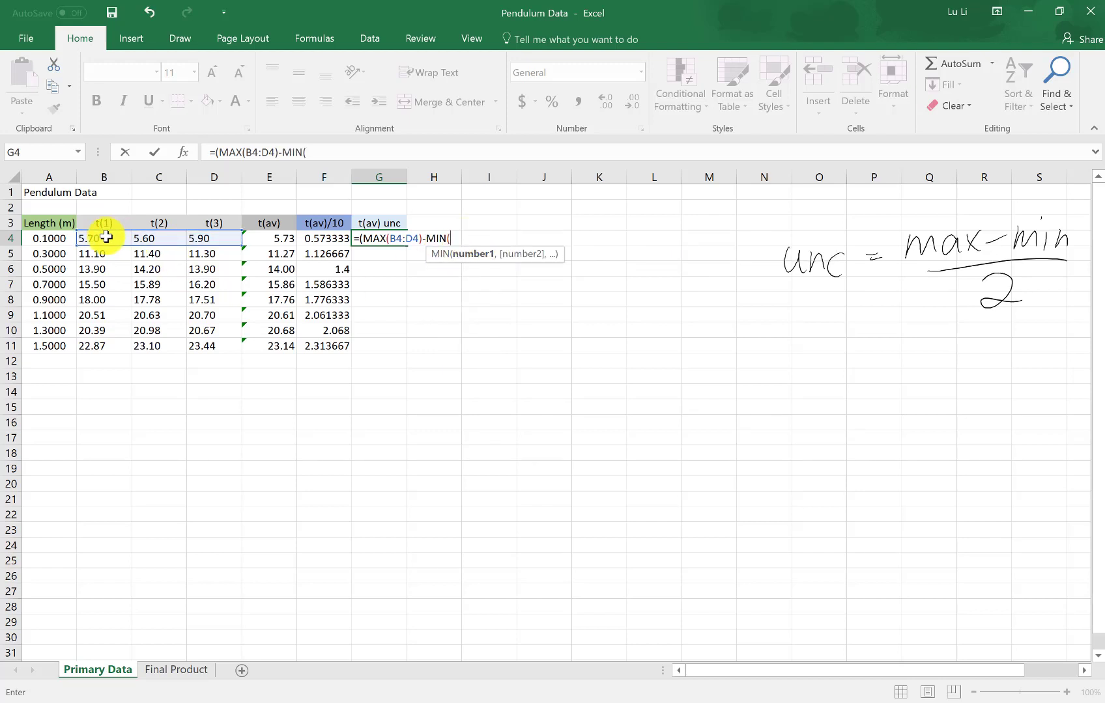
{"action": "left_click_drag", "start_coordinate": [111, 238], "coordinate": [215, 238]}
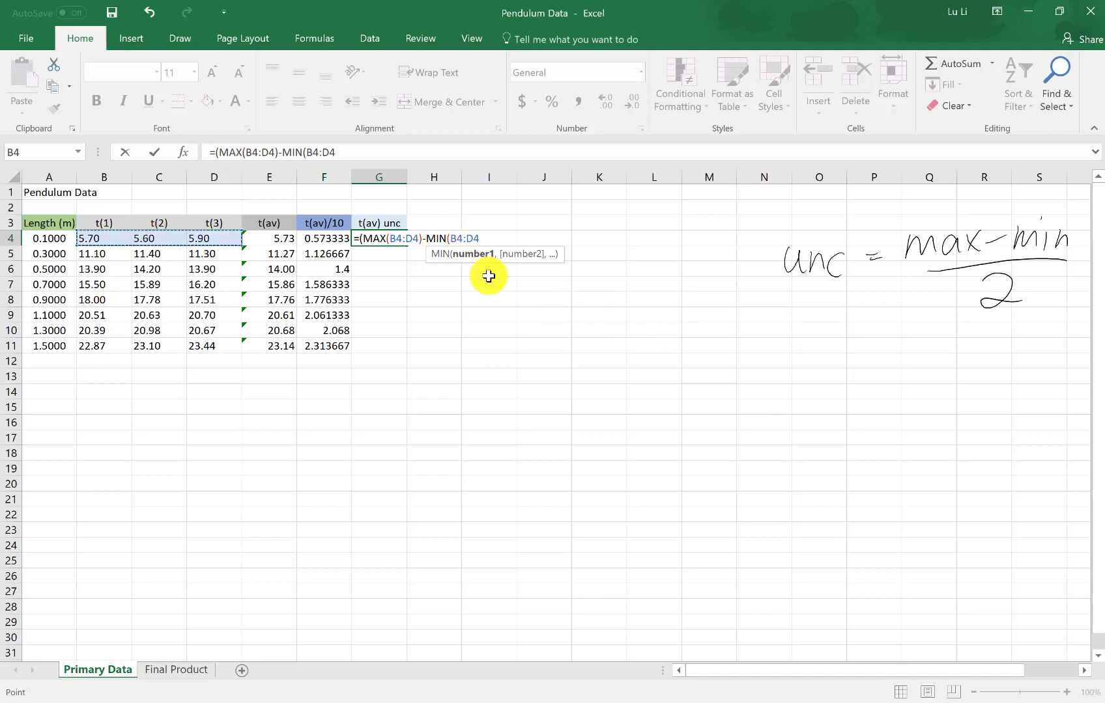
{"action": "type", "text": "))/2"}
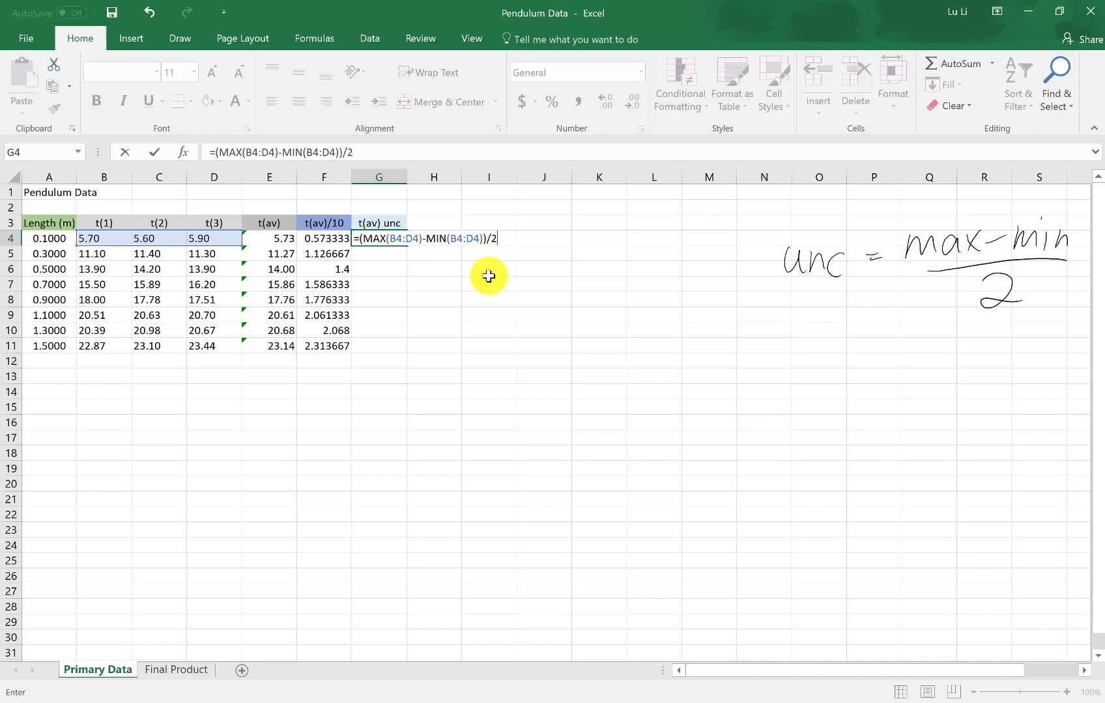
{"action": "key", "text": "Return"}
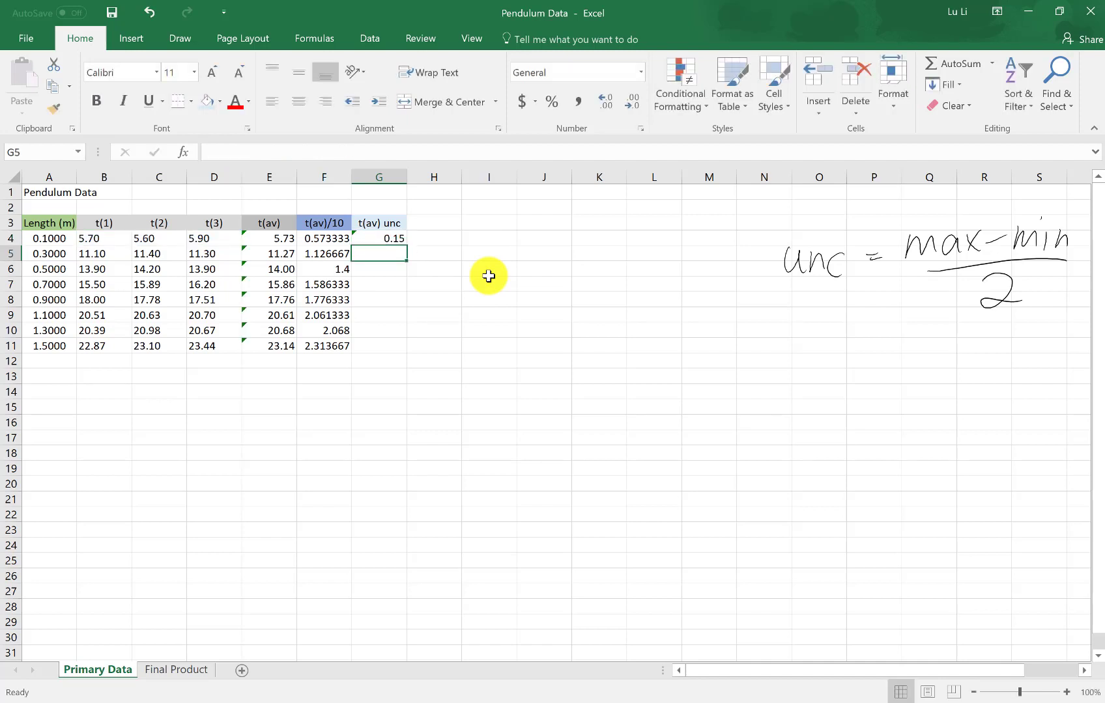
Fill the uncertainty formula from G4 down to G11 and format those cells as Number with 1 decimal place
{"action": "left_click", "coordinate": [397, 238]}
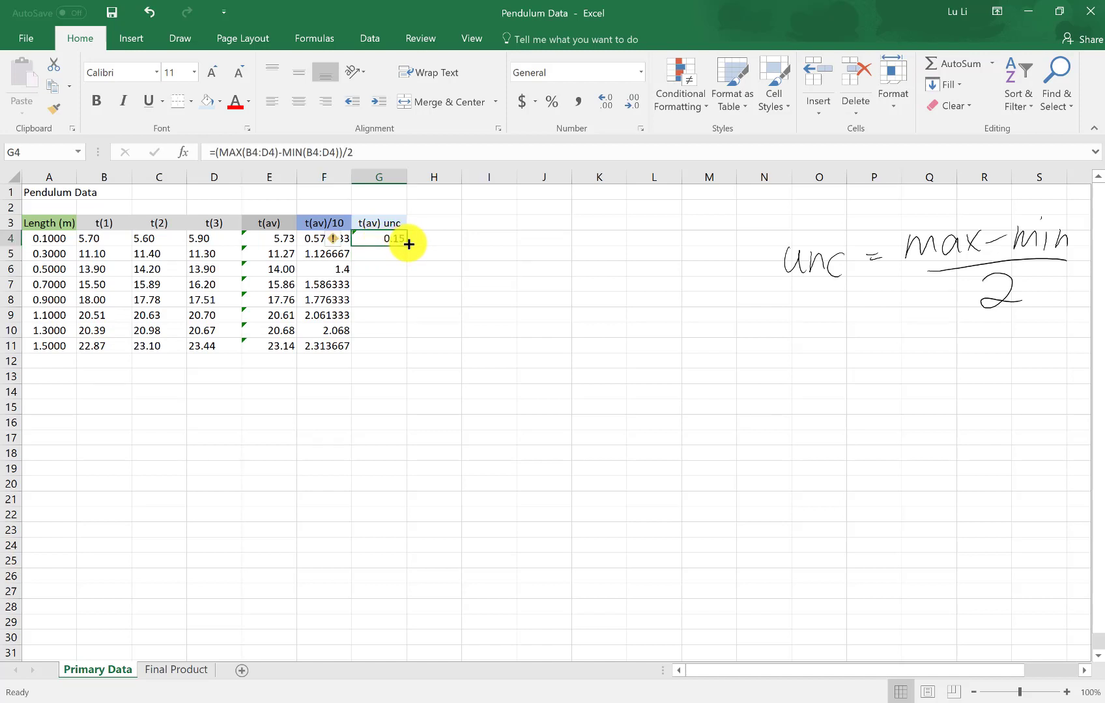
{"action": "left_click_drag", "start_coordinate": [407, 245], "coordinate": [407, 352]}
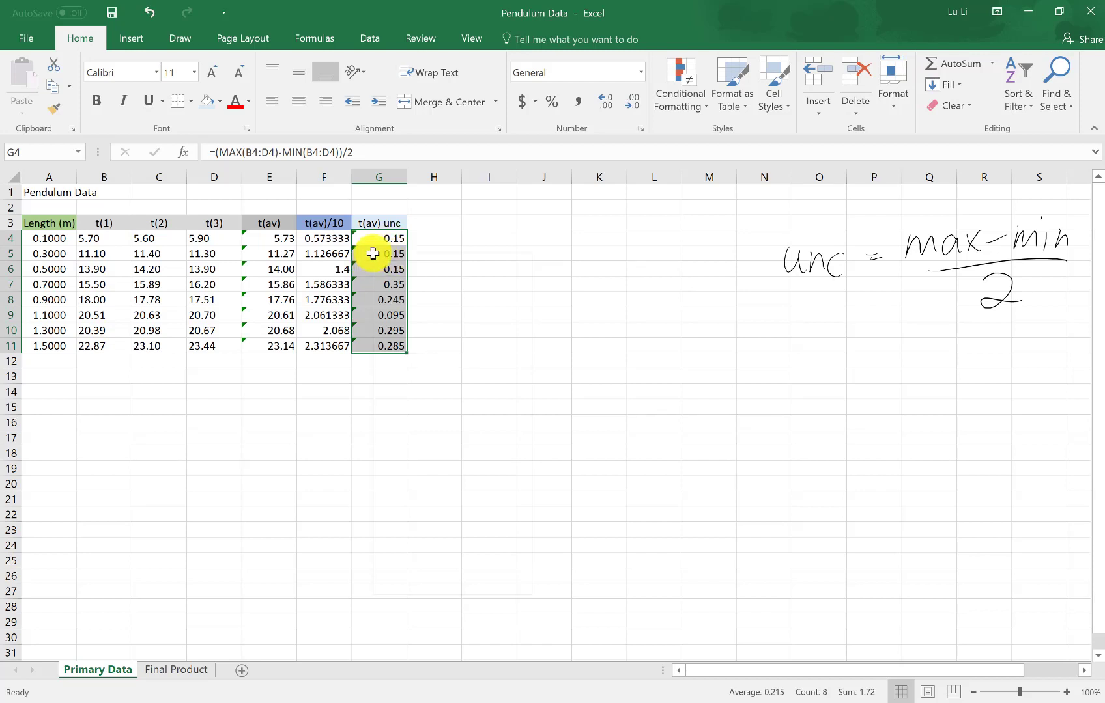
{"action": "right_click", "coordinate": [372, 252]}
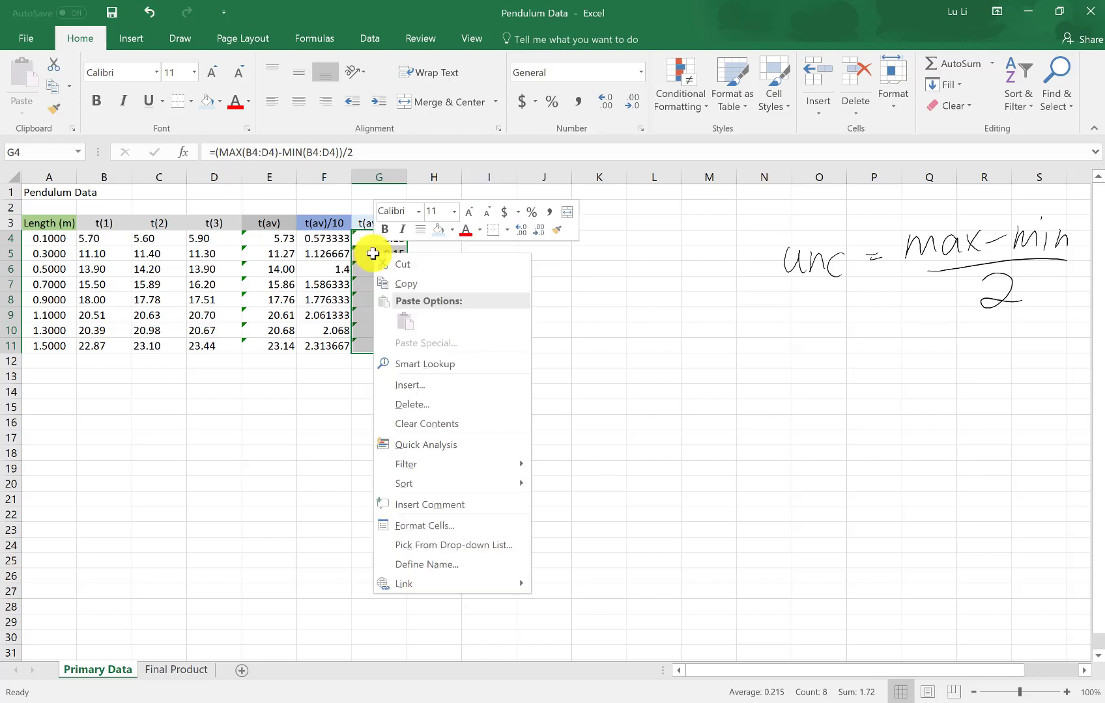
{"action": "left_click", "coordinate": [421, 526]}
{"action": "left_click_drag", "start_coordinate": [382, 297], "coordinate": [660, 146]}
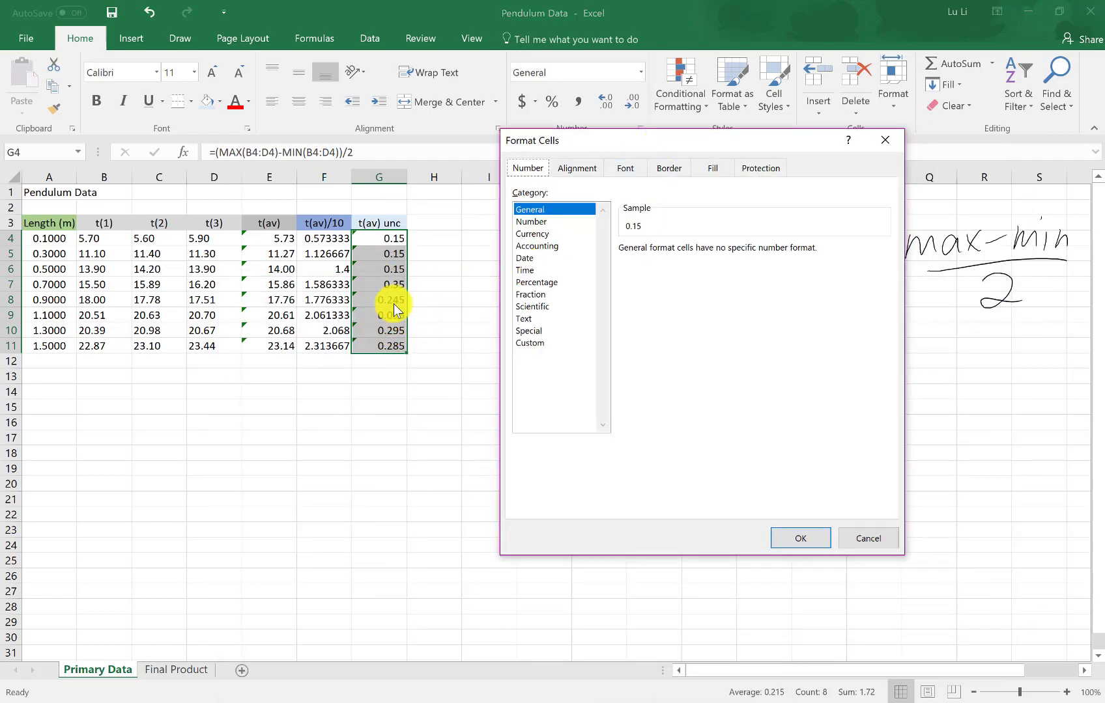
{"action": "left_click", "coordinate": [557, 222]}
{"action": "left_click", "coordinate": [725, 254]}
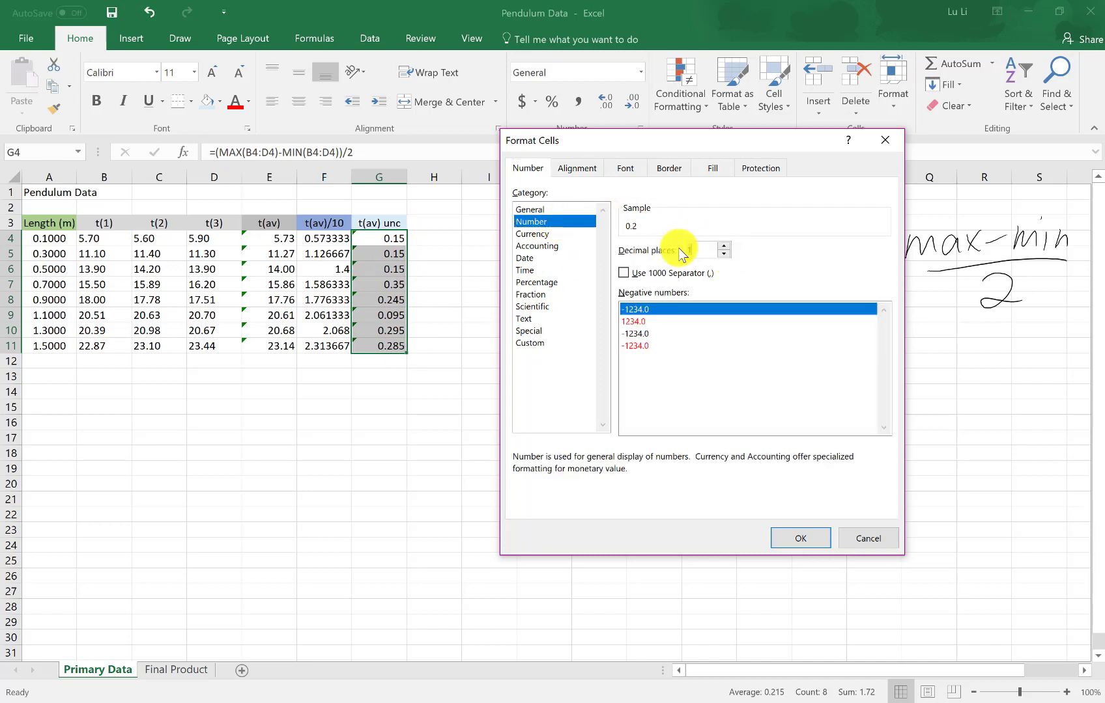
{"action": "left_click", "coordinate": [785, 535]}
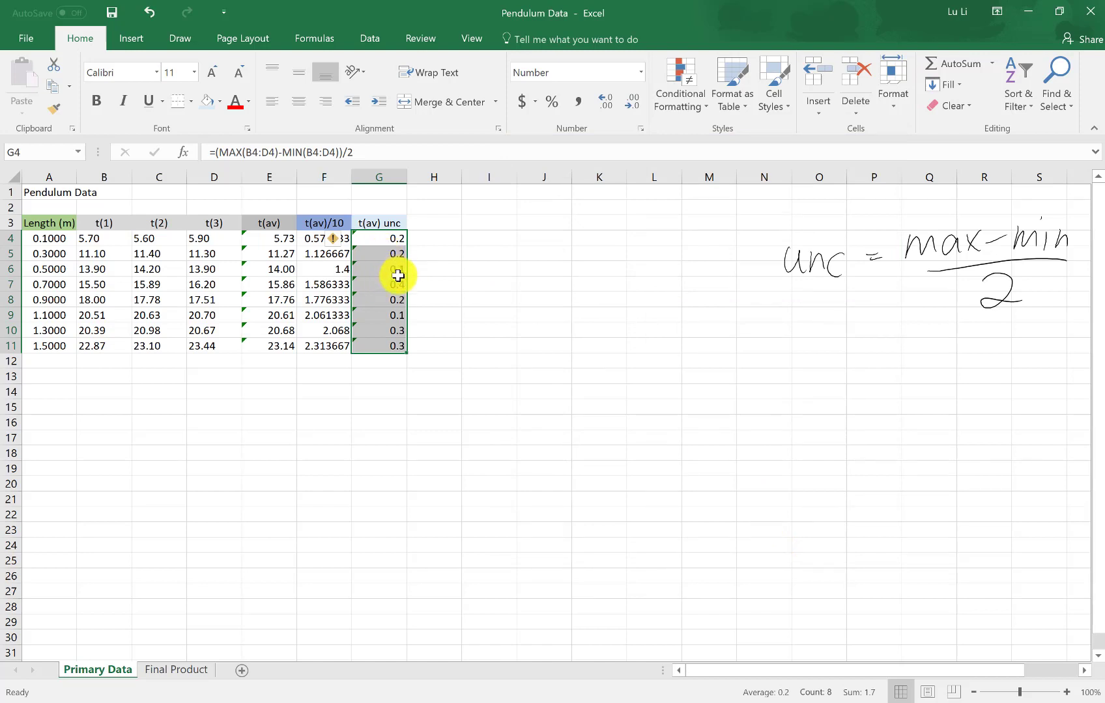
{"action": "left_click", "coordinate": [436, 284]}
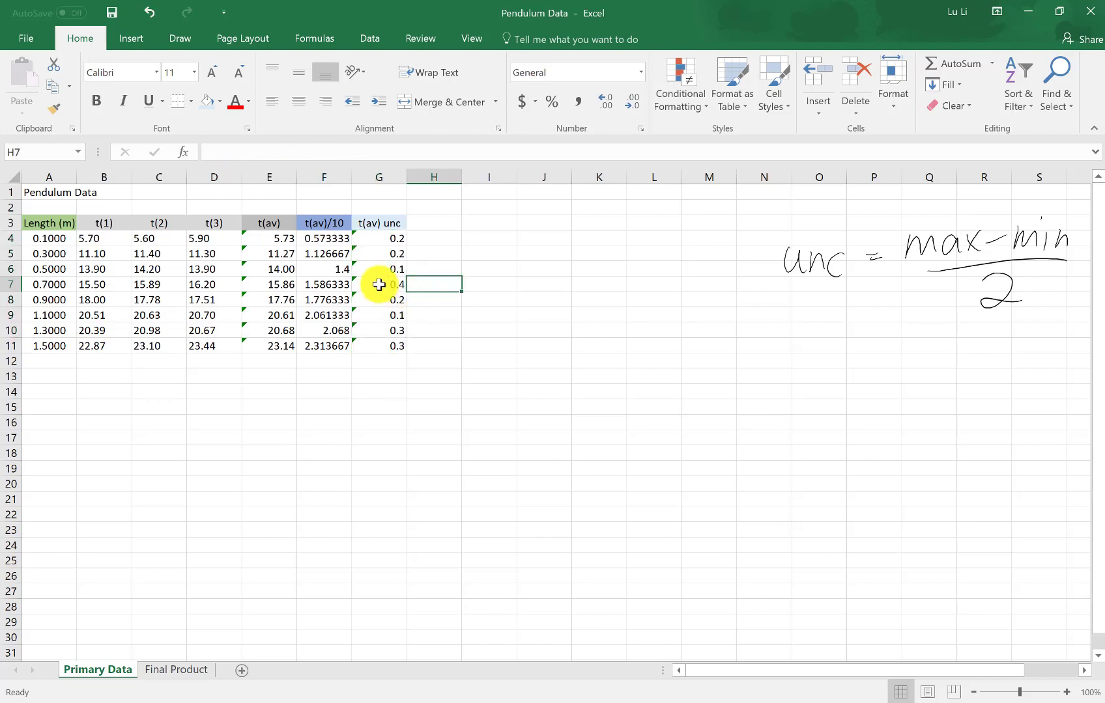
{"action": "left_click", "coordinate": [378, 285]}
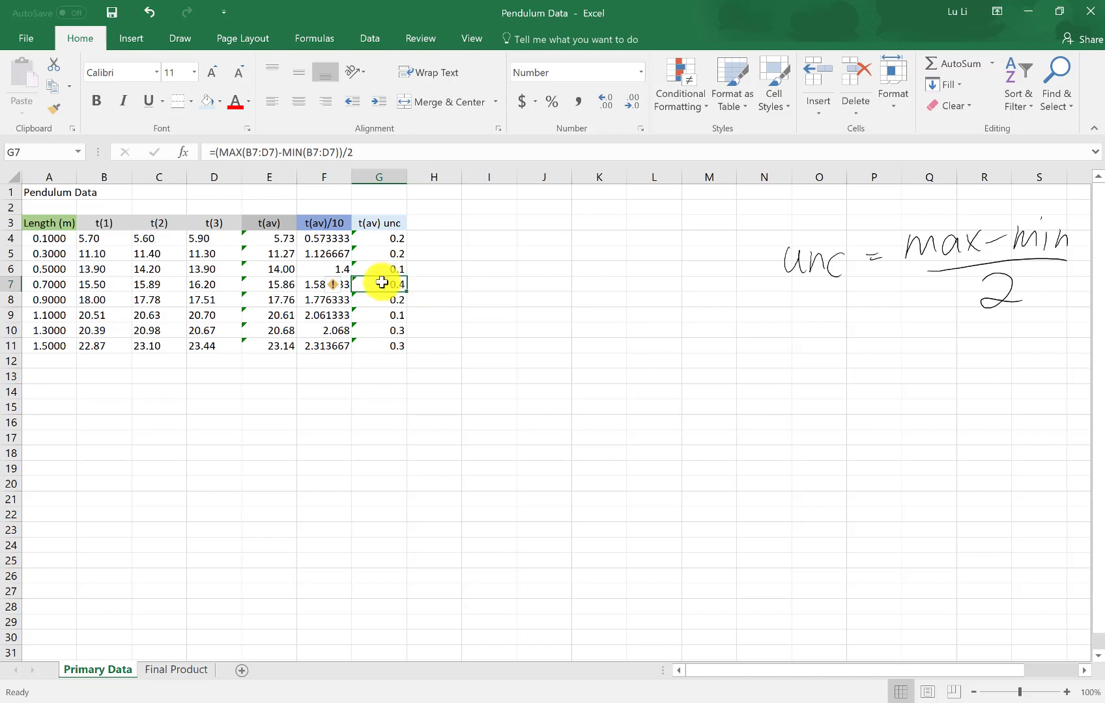
{"action": "right_click", "coordinate": [378, 282]}
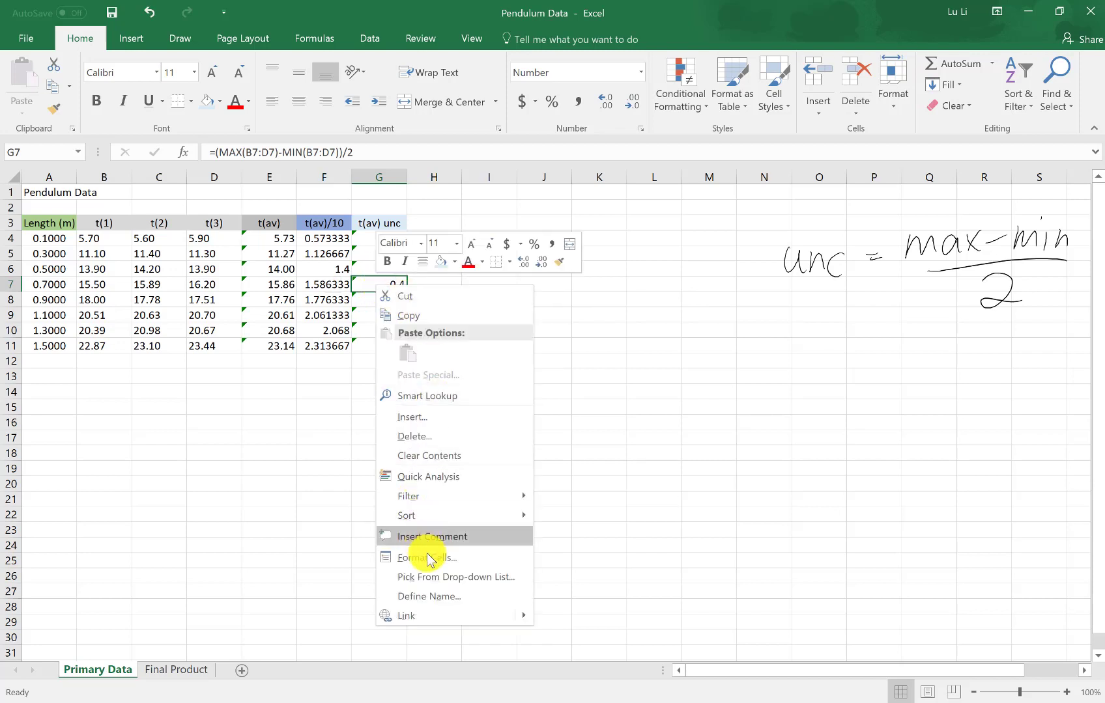
{"action": "left_click", "coordinate": [424, 557]}
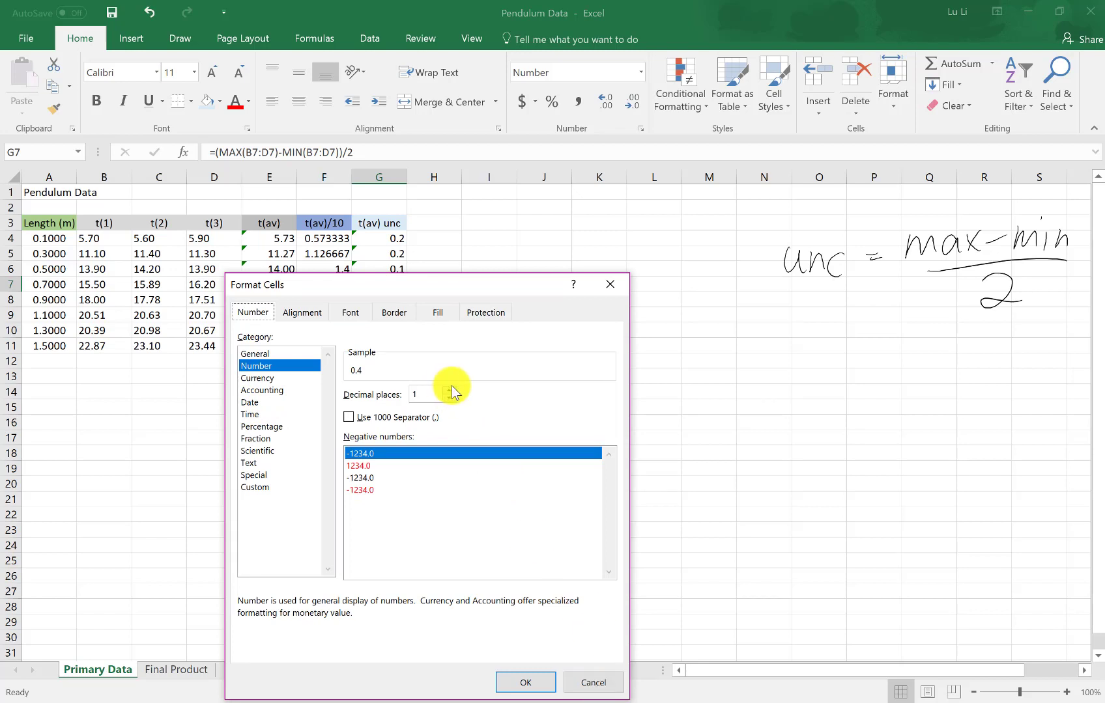
{"action": "left_click", "coordinate": [586, 682]}
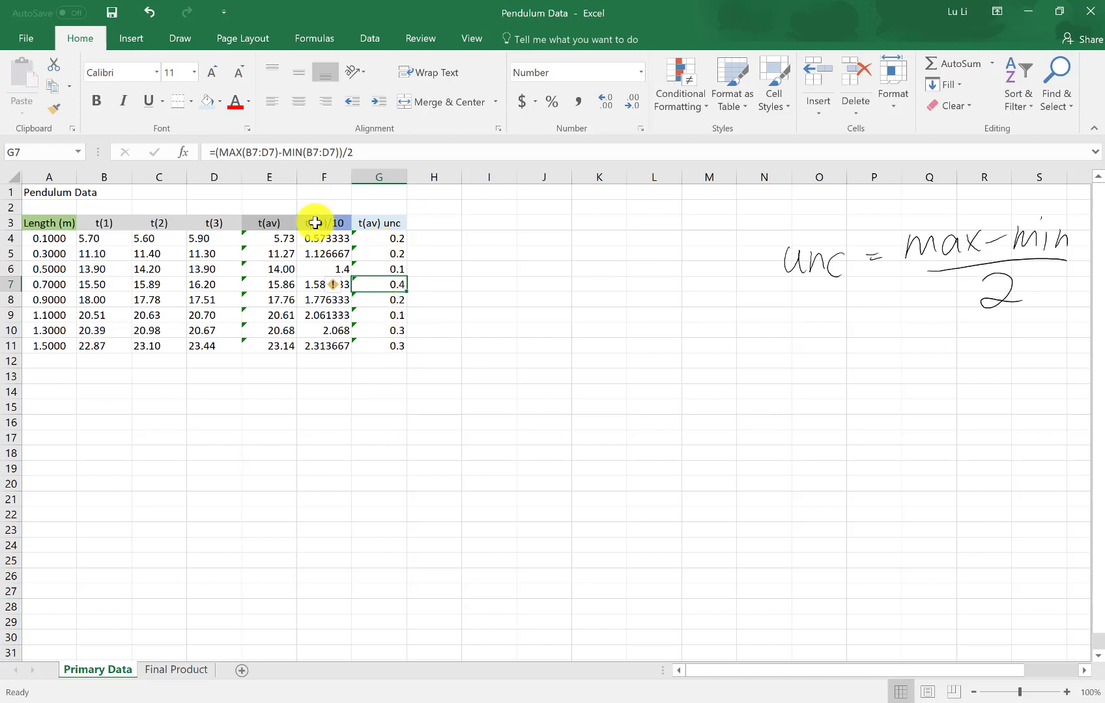
Format the average times in E4:E11 as Number with 1 decimal place
{"action": "left_click", "coordinate": [270, 237]}
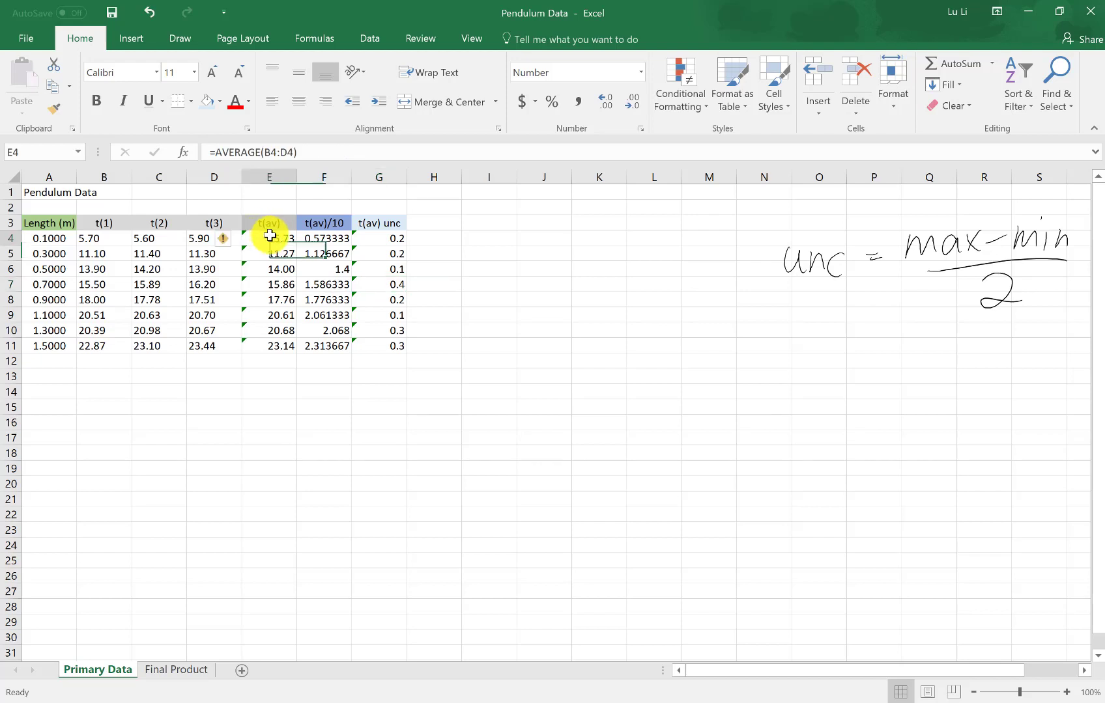
{"action": "left_click", "coordinate": [266, 347], "text": "shift"}
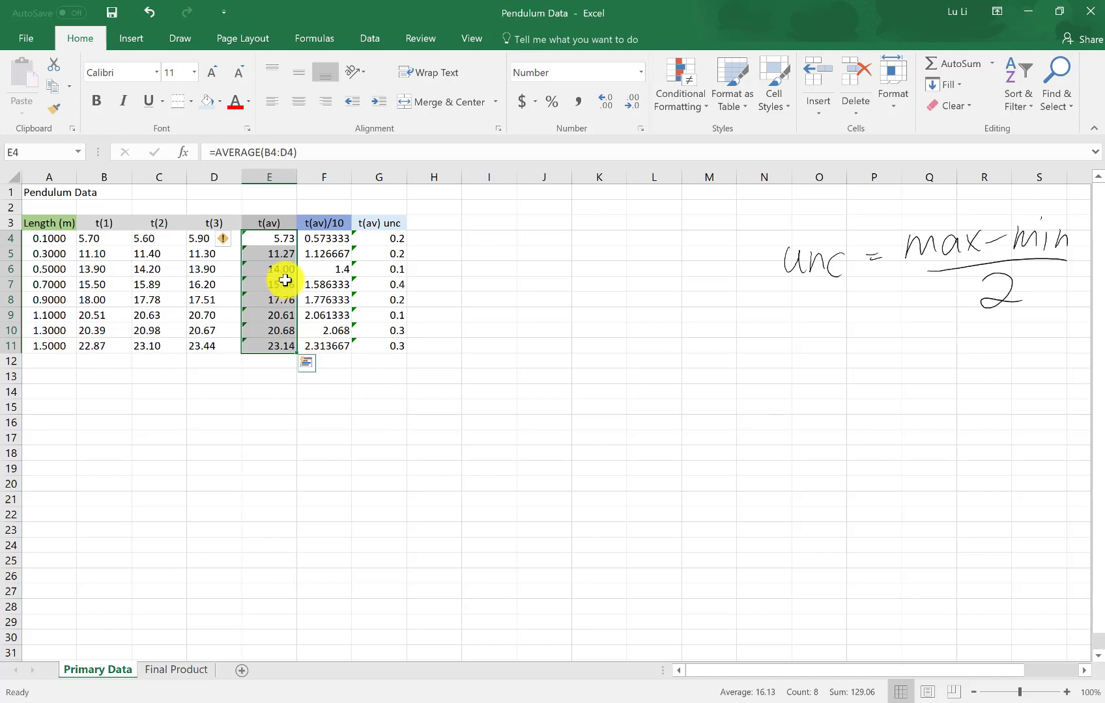
{"action": "right_click", "coordinate": [260, 265]}
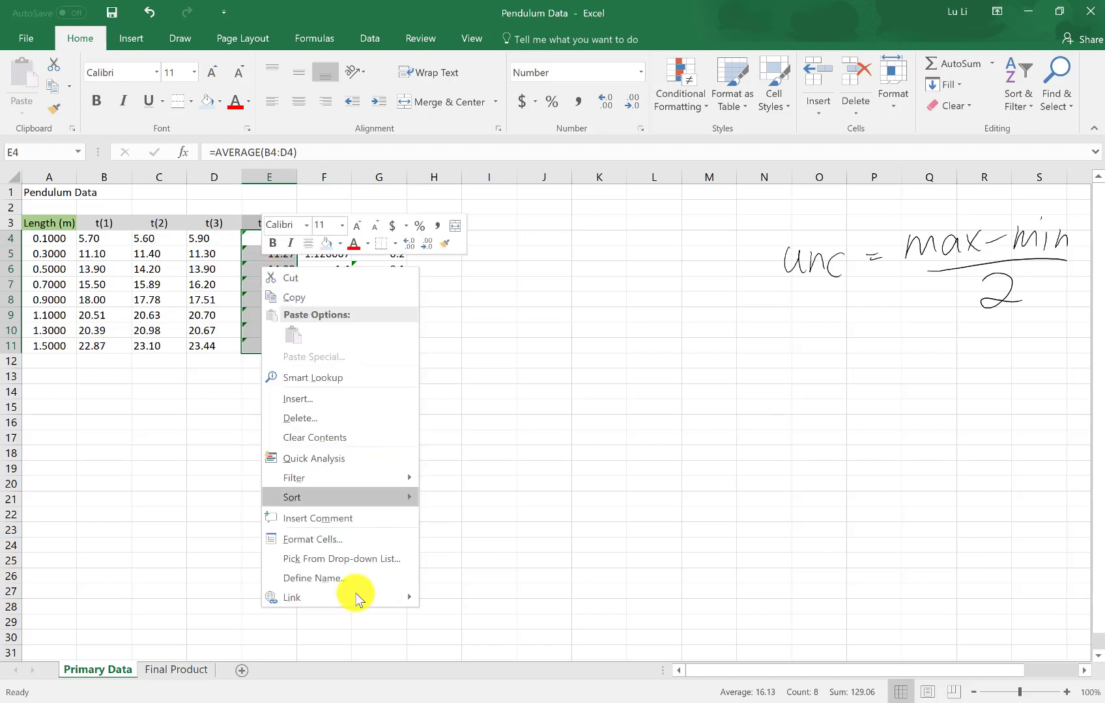
{"action": "left_click", "coordinate": [319, 538]}
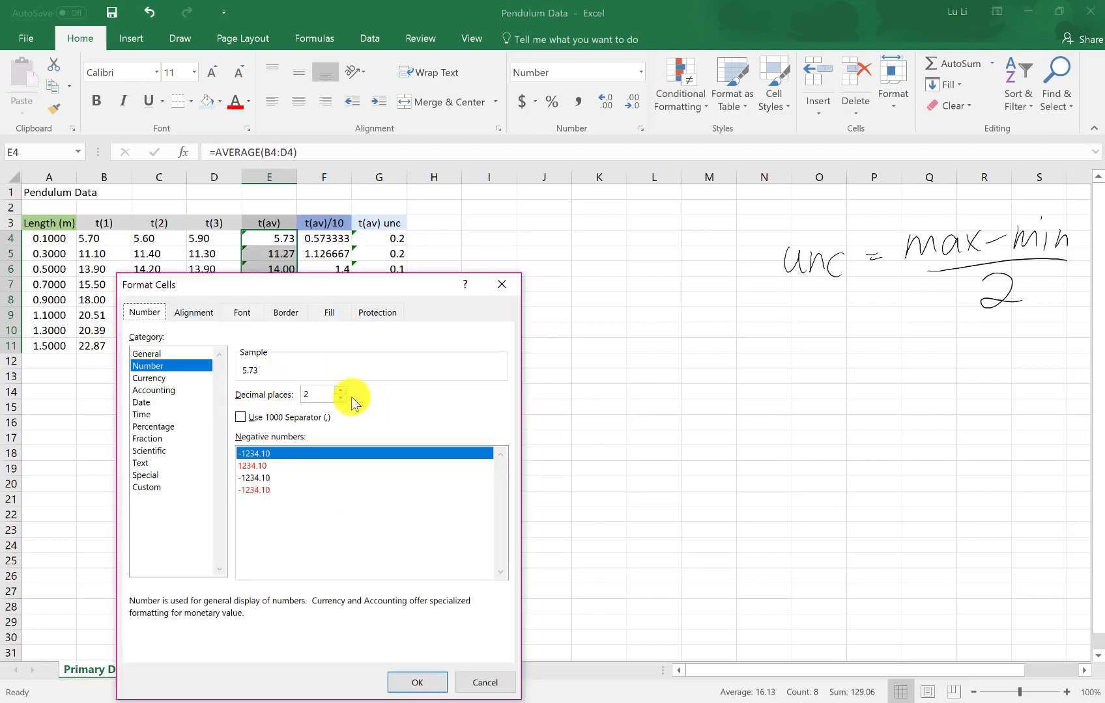
{"action": "left_click", "coordinate": [339, 398]}
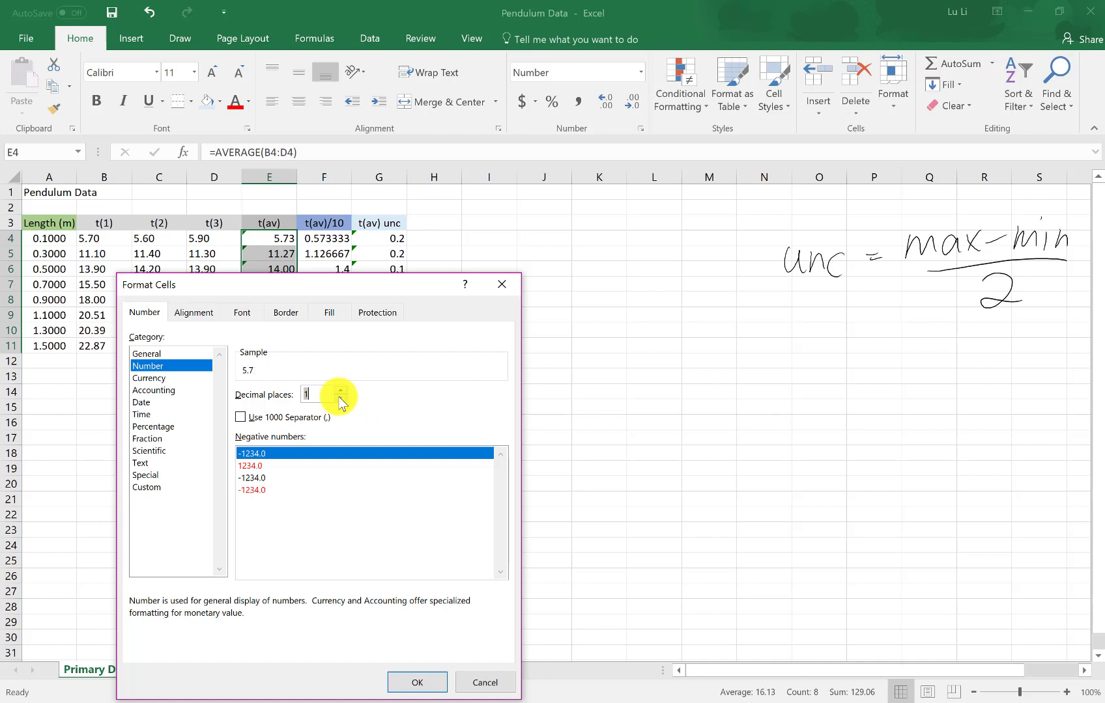
{"action": "left_click", "coordinate": [418, 682]}
{"action": "left_click", "coordinate": [436, 405]}
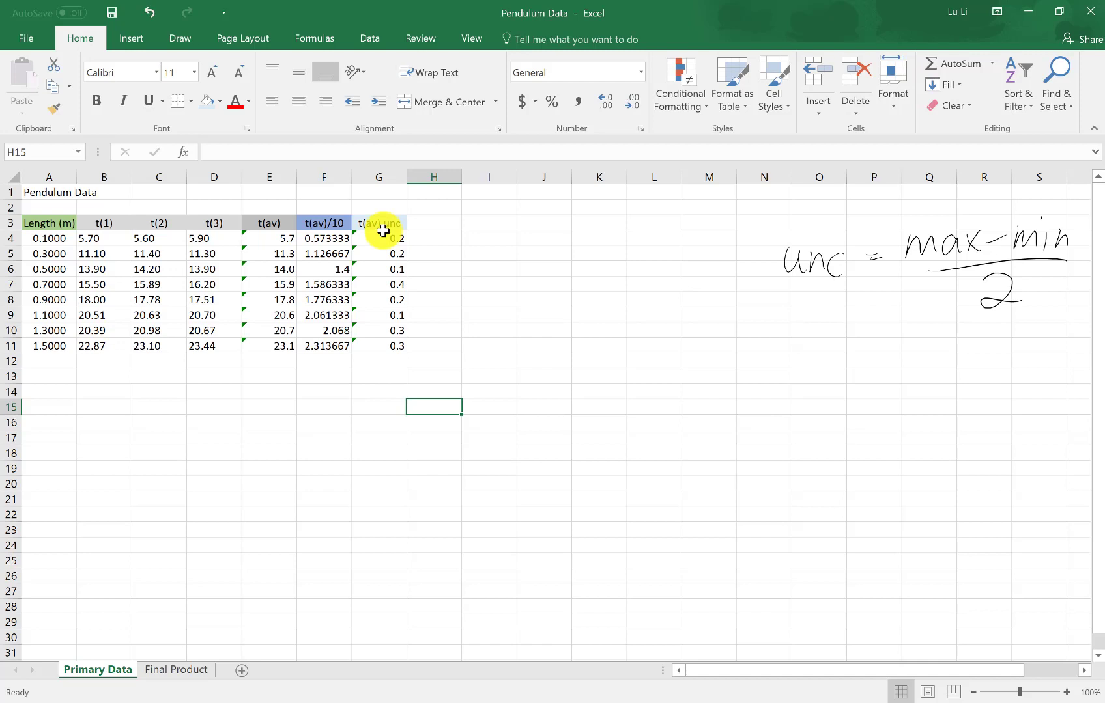
{"action": "left_click", "coordinate": [430, 223]}
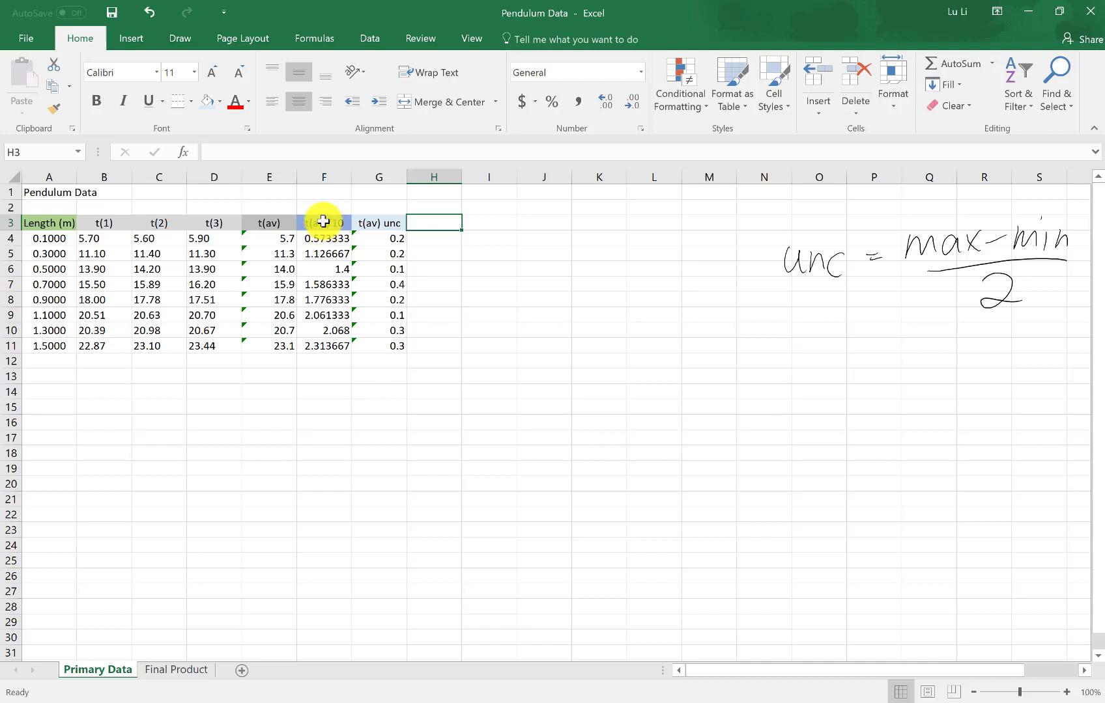
{"action": "left_click_drag", "start_coordinate": [324, 227], "coordinate": [334, 346]}
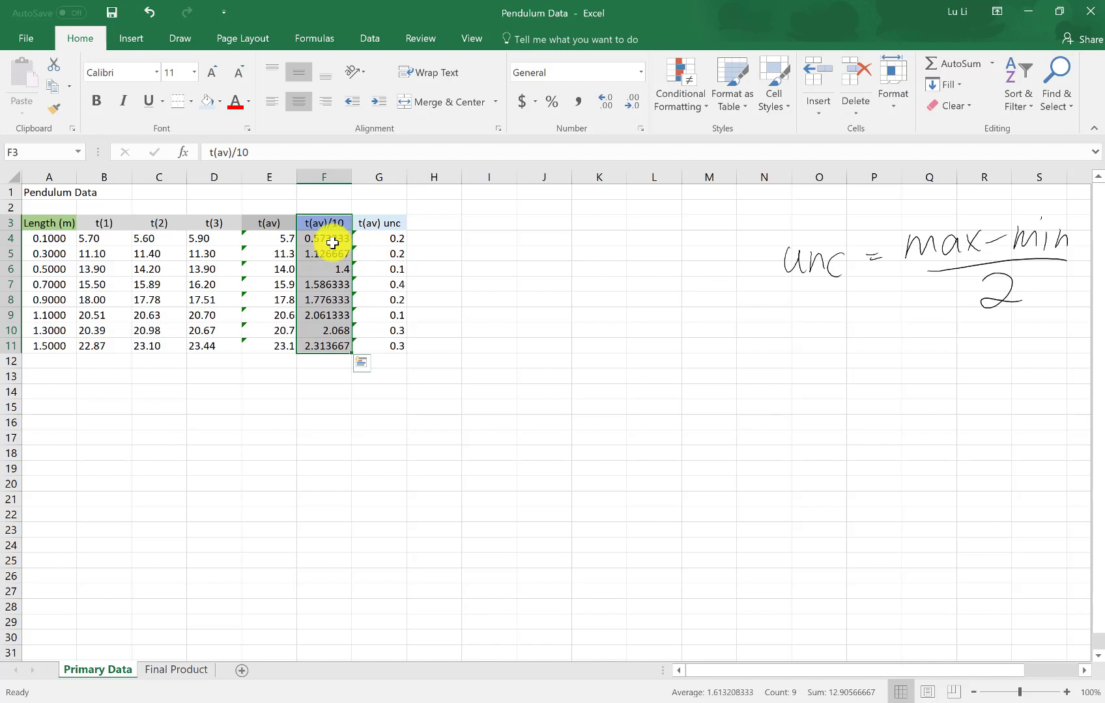
{"action": "left_click_drag", "start_coordinate": [382, 222], "coordinate": [382, 345]}
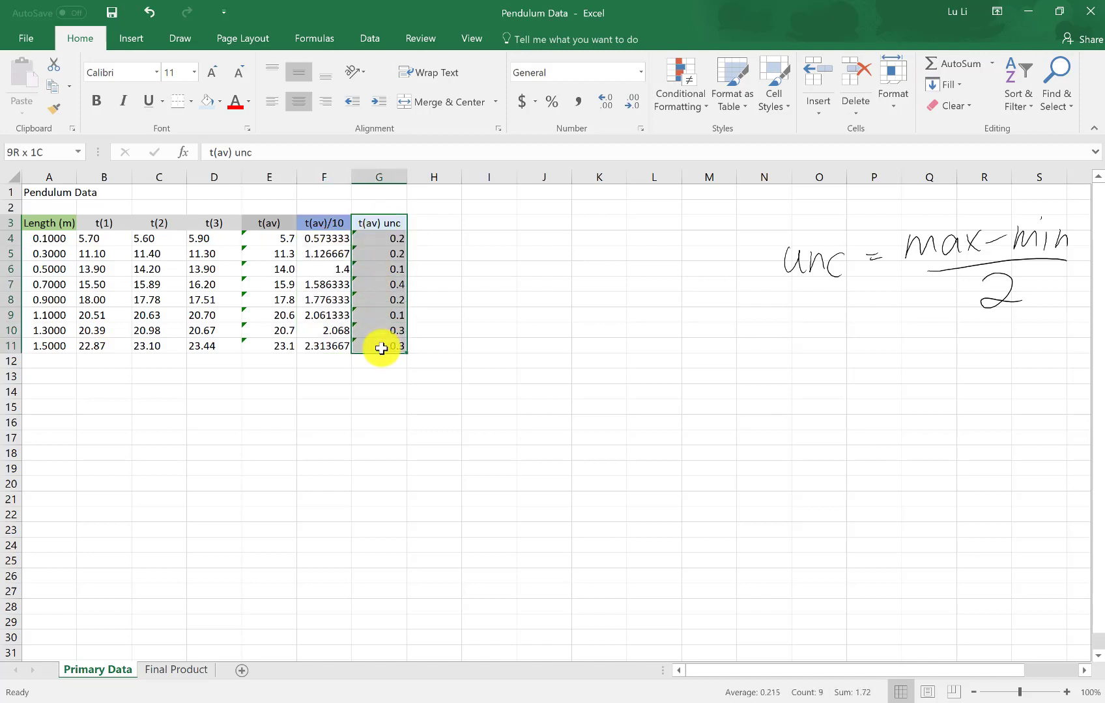
{"action": "left_click", "coordinate": [254, 223]}
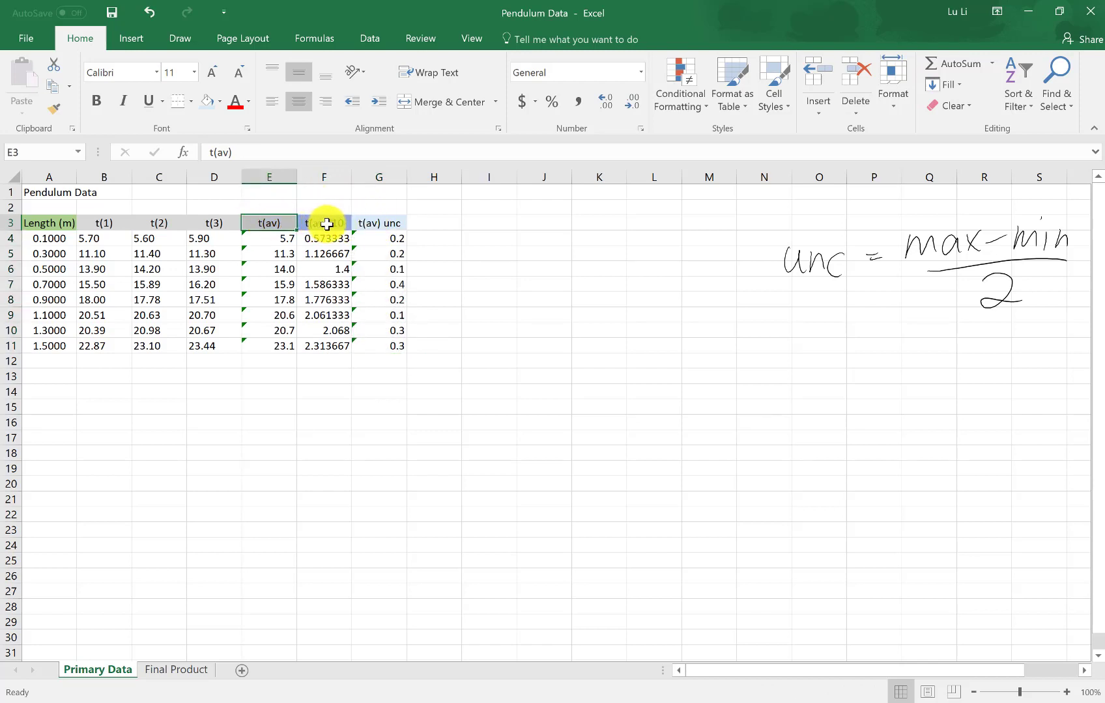
{"action": "left_click", "coordinate": [441, 224]}
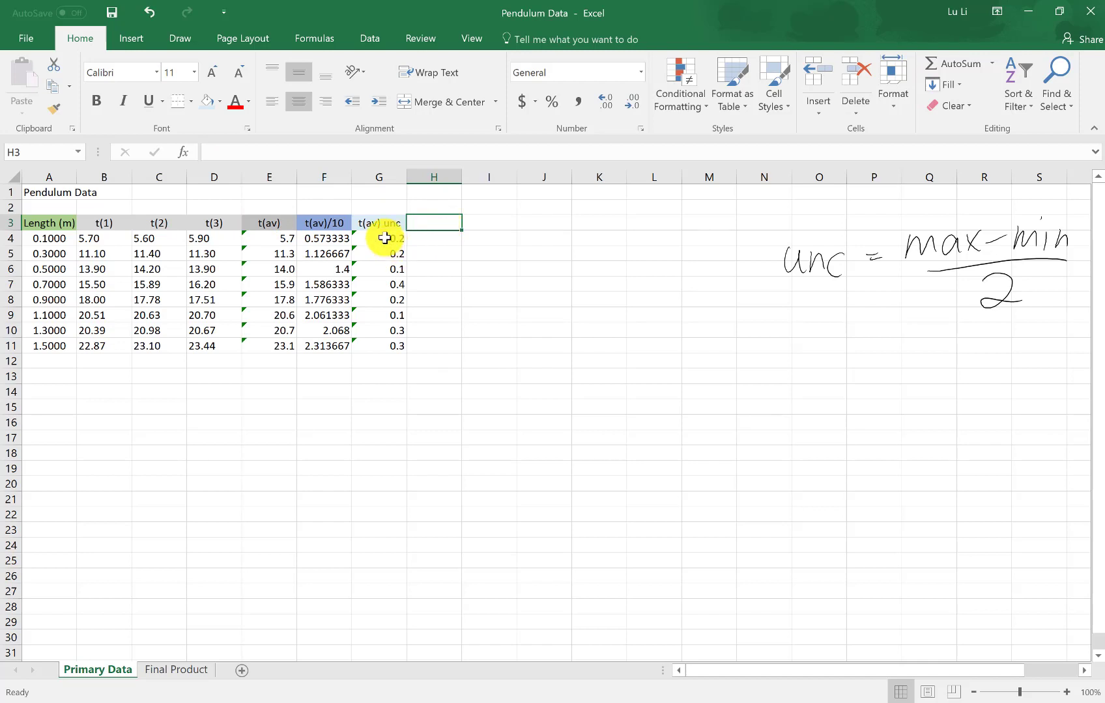
{"action": "left_click_drag", "start_coordinate": [383, 238], "coordinate": [388, 347]}
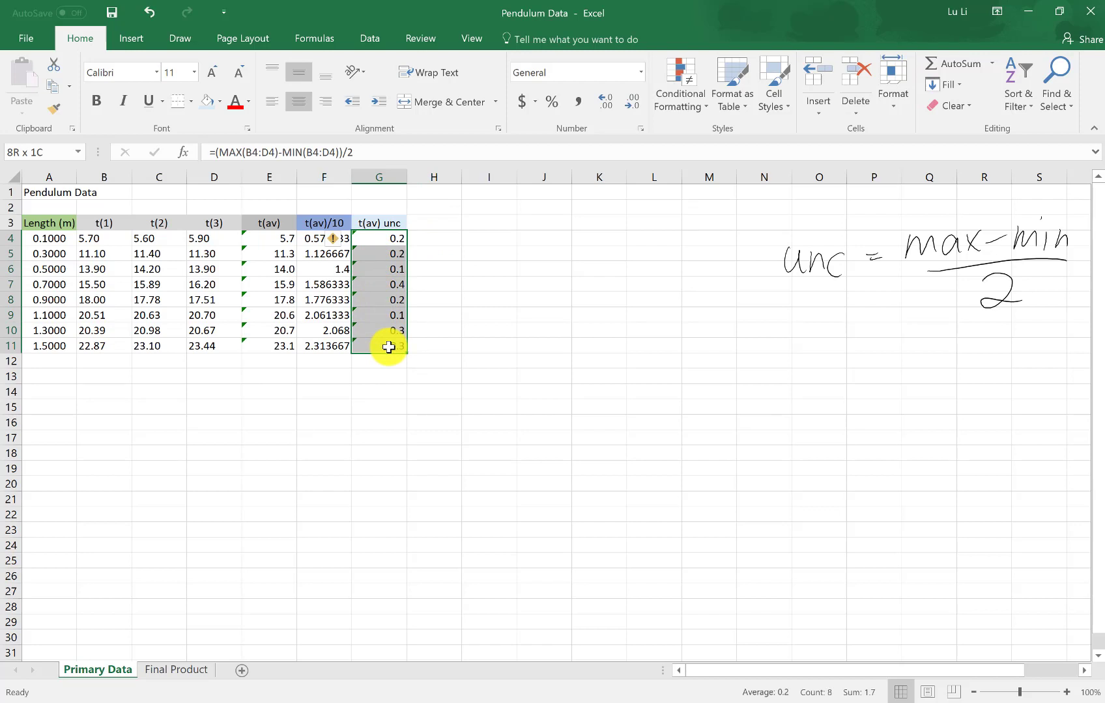
{"action": "left_click_drag", "start_coordinate": [388, 348], "coordinate": [388, 347]}
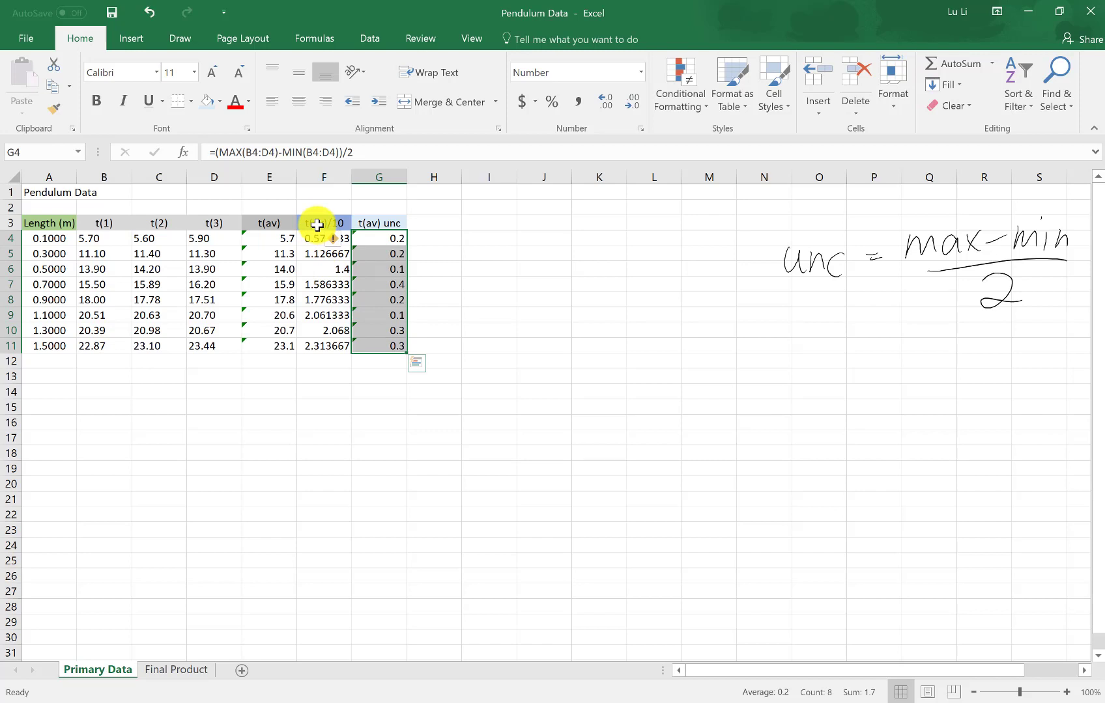
Enter the header "t(av)/10 unc" in cell H3
{"action": "left_click", "coordinate": [440, 222]}
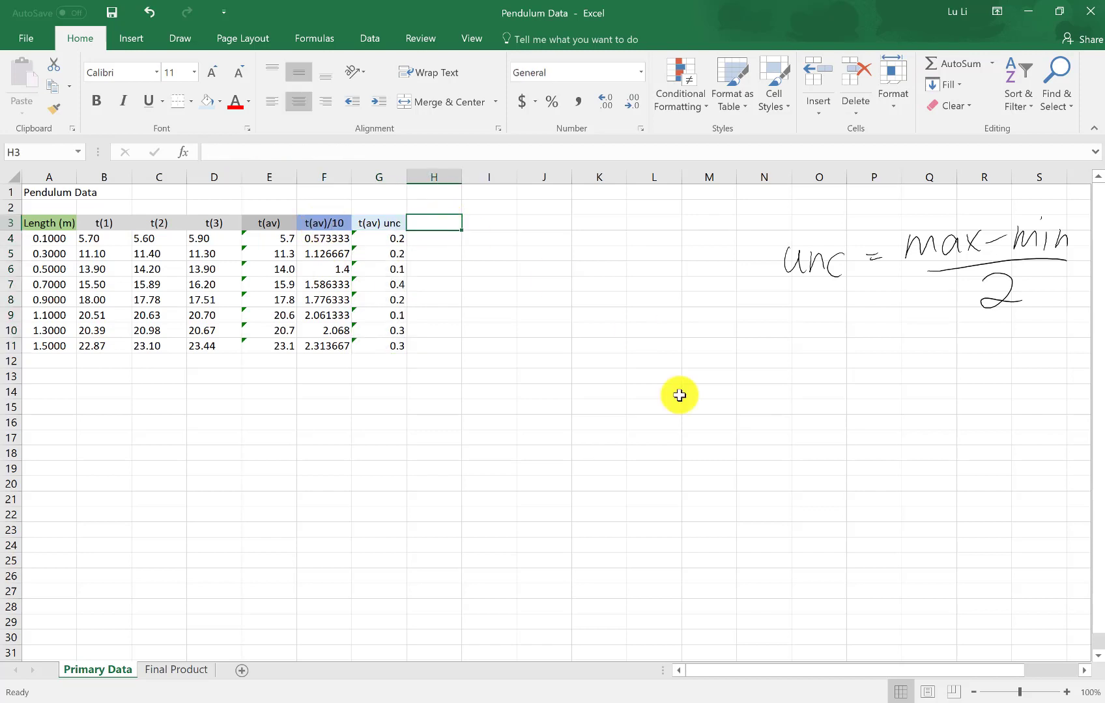
{"action": "type", "text": "t(av)"}
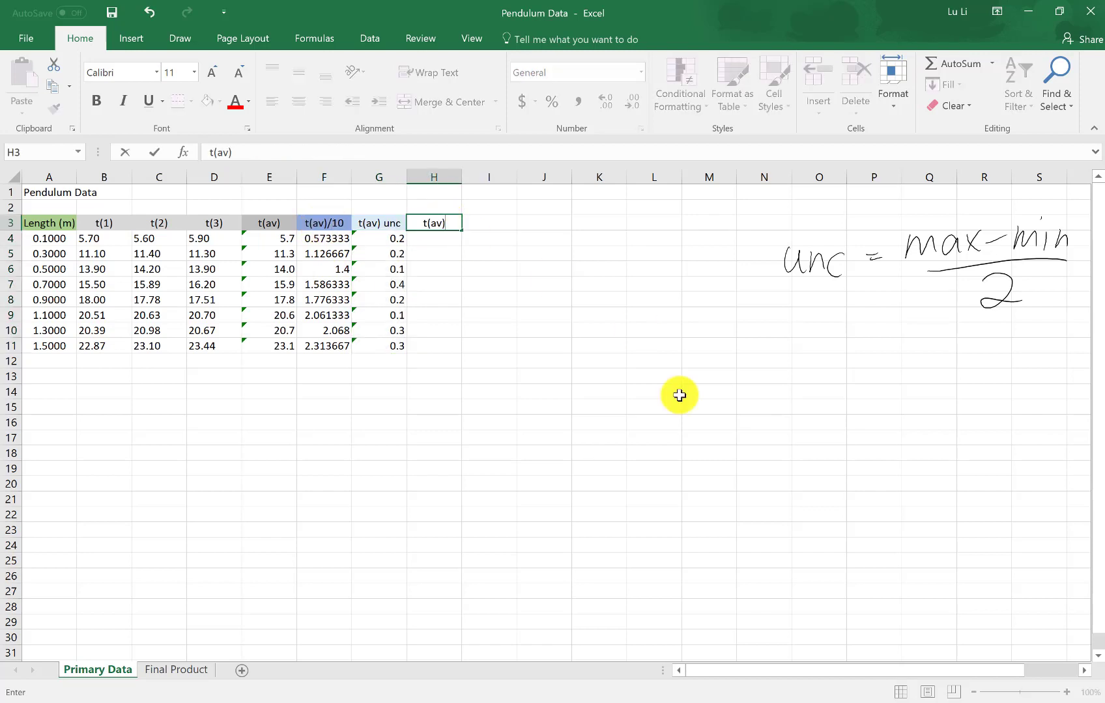
{"action": "type", "text": "/10 ubc"}
{"action": "key", "text": "Return"}
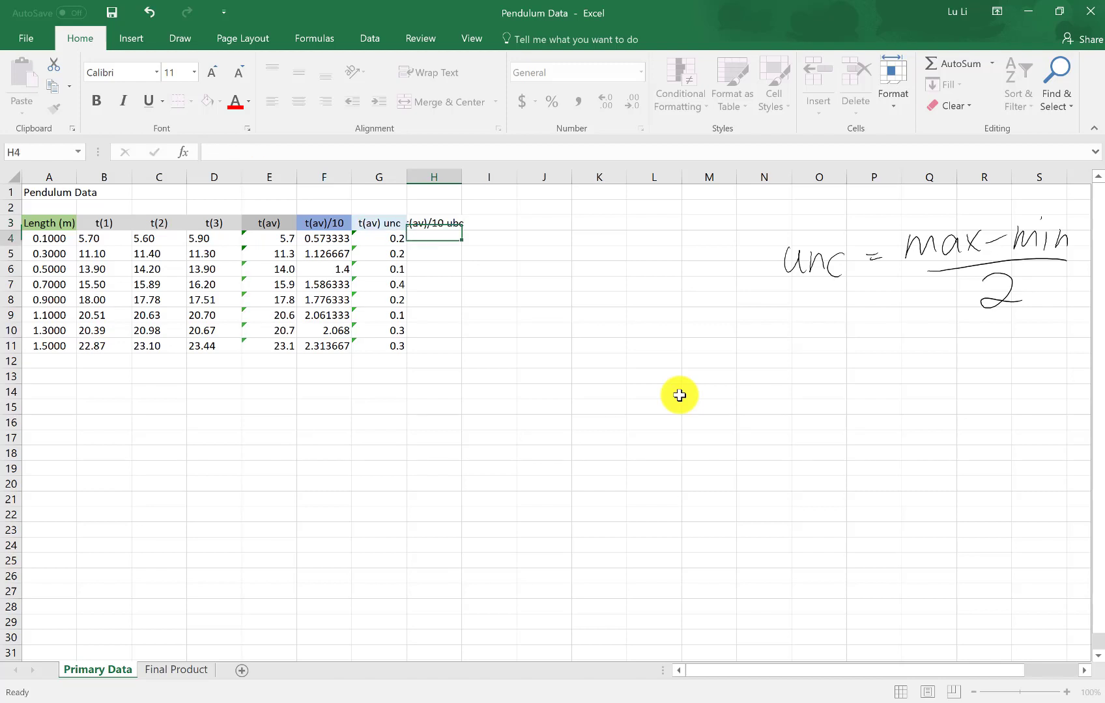
{"action": "left_click", "coordinate": [449, 223]}
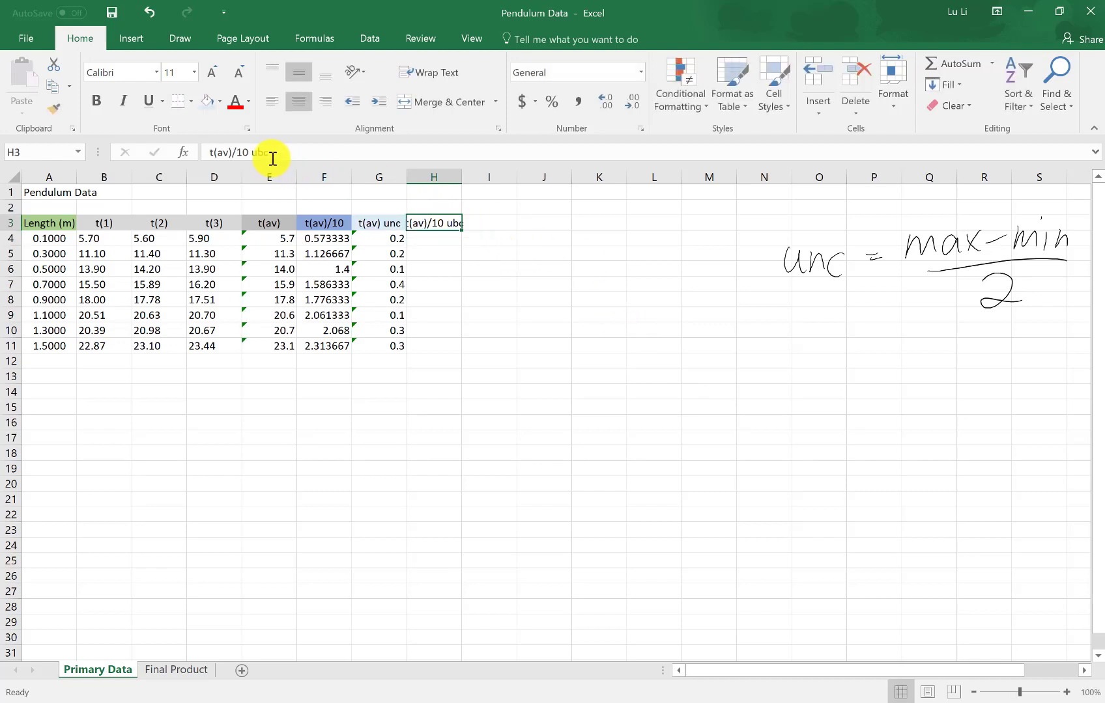
{"action": "left_click", "coordinate": [303, 145]}
{"action": "key", "text": "BackSpace"}
{"action": "key", "text": "BackSpace"}
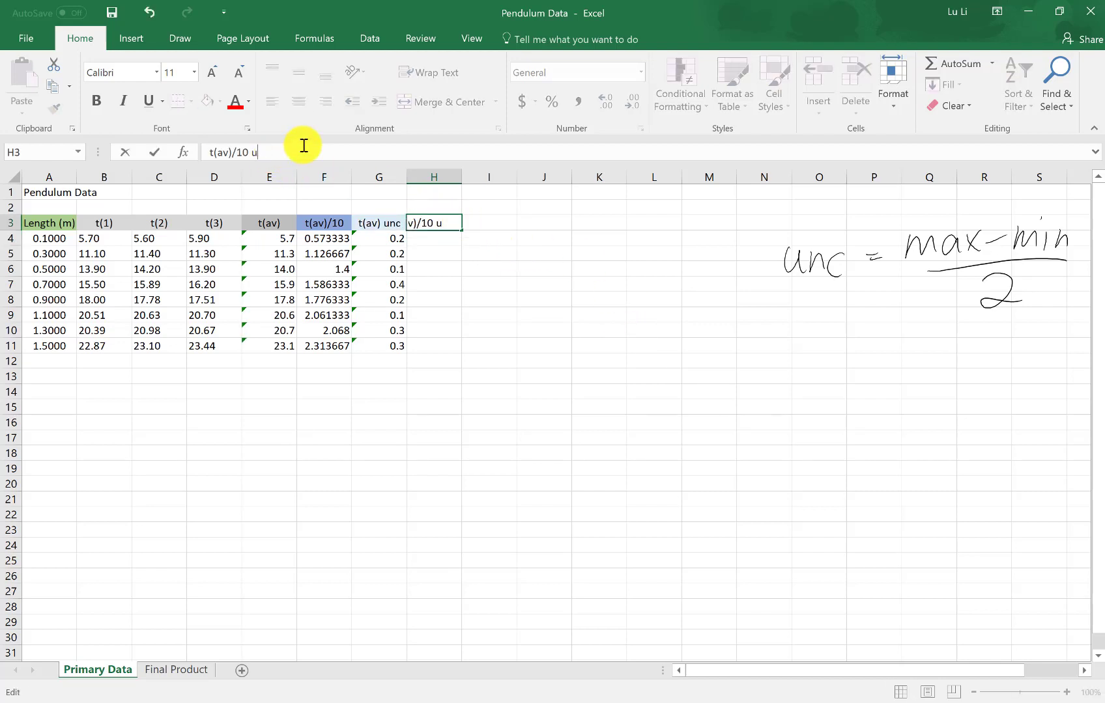
{"action": "type", "text": "nc"}
{"action": "key", "text": "ctrl+Return"}
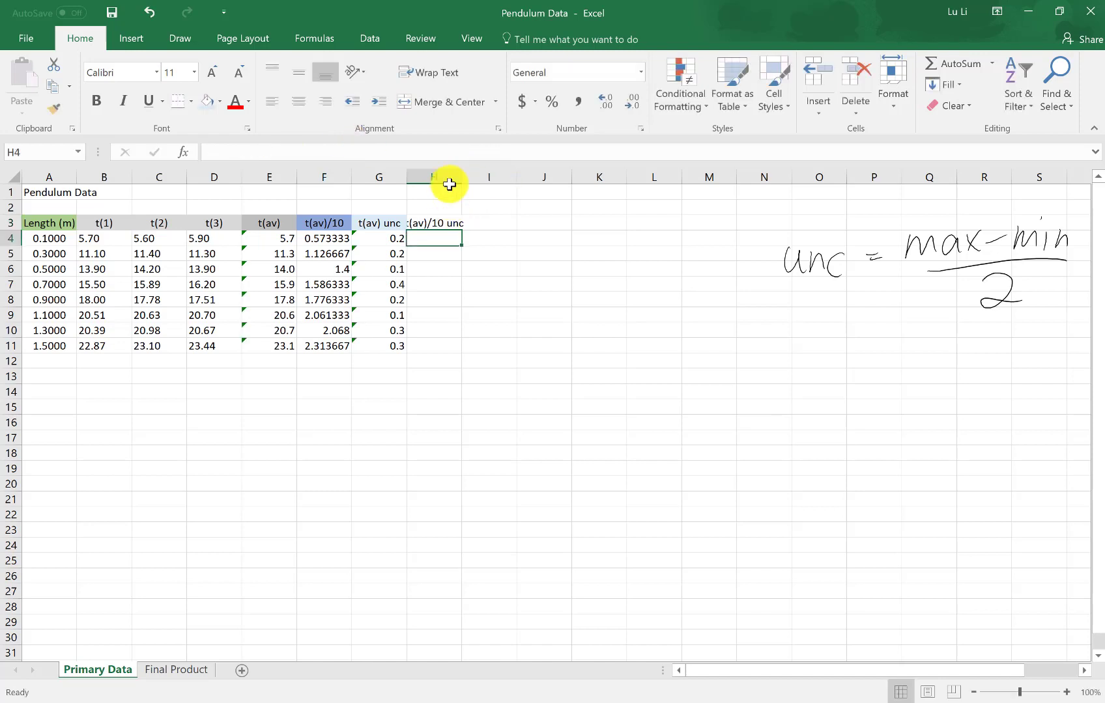
Widen column H to fit its header and give H3 a medium blue theme fill
{"action": "left_click_drag", "start_coordinate": [459, 179], "coordinate": [477, 259]}
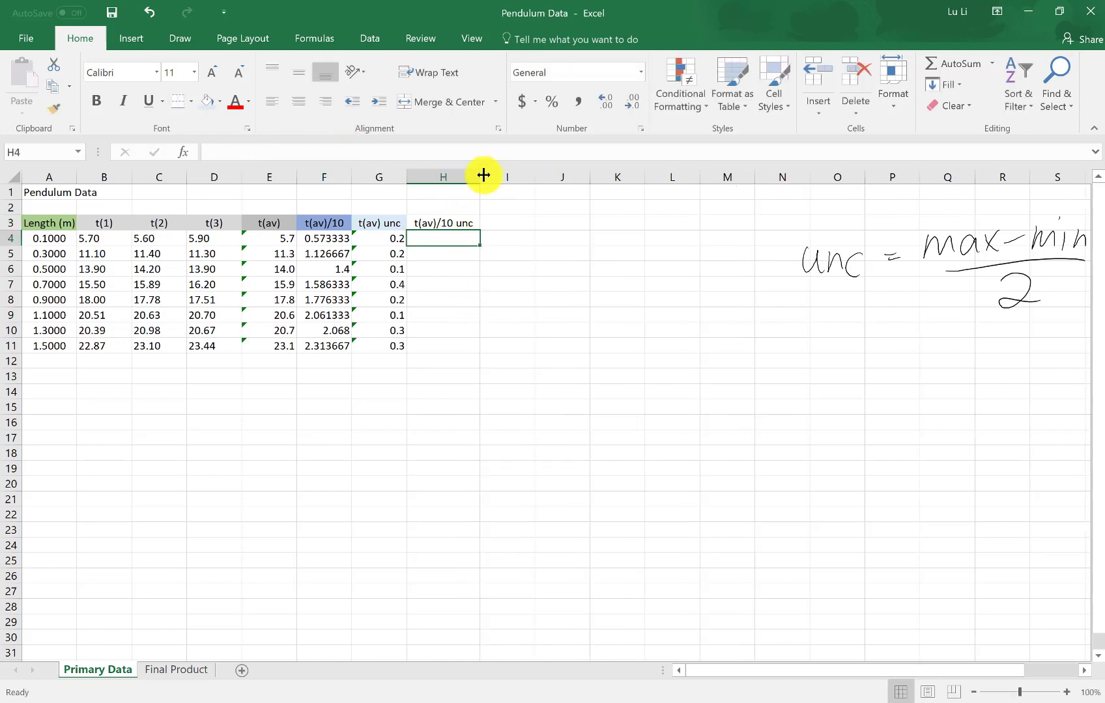
{"action": "mouse_move", "coordinate": [481, 176]}
{"action": "left_mouse_down"}
{"action": "mouse_move", "coordinate": [574, 180]}
{"action": "mouse_move", "coordinate": [483, 182]}
{"action": "left_mouse_up"}
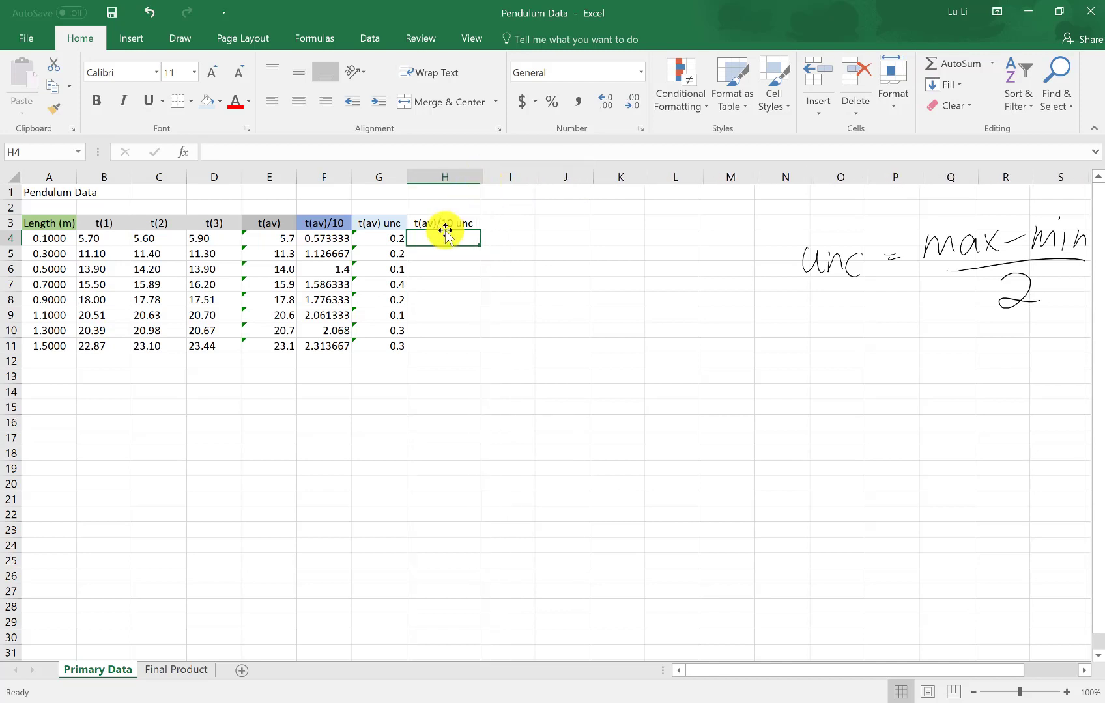
{"action": "left_click", "coordinate": [449, 224]}
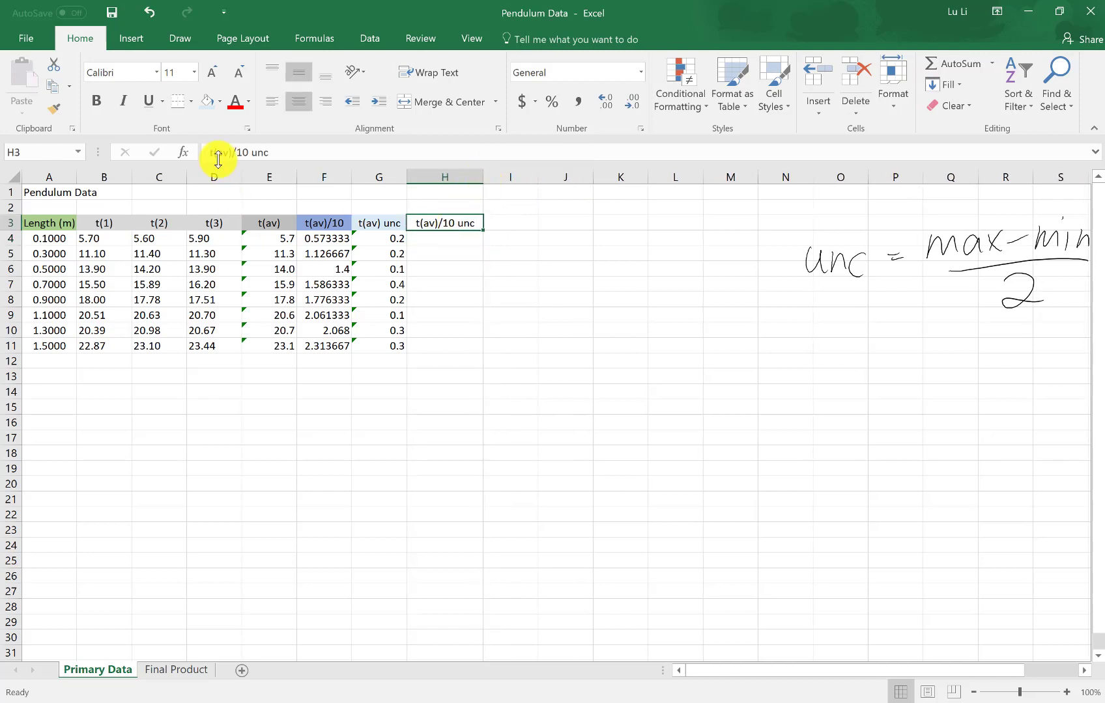
{"action": "left_click", "coordinate": [221, 102]}
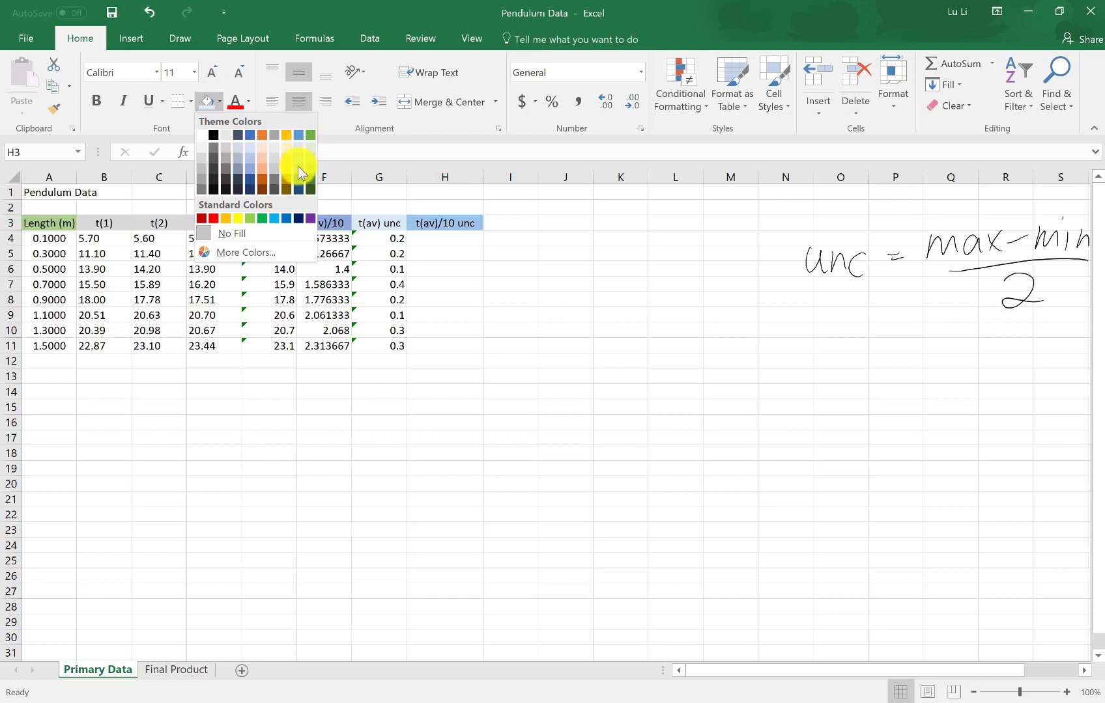
{"action": "left_click", "coordinate": [297, 166]}
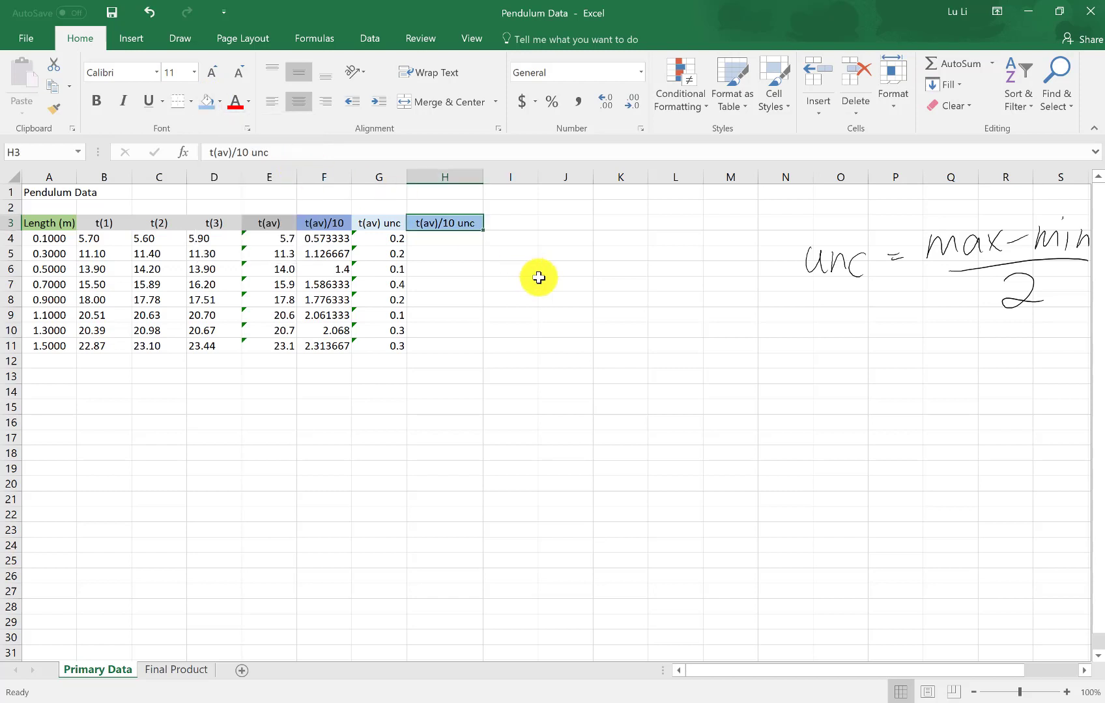
Calculate the uncertainty per oscillation in H4 with the formula =G4/10 and fill it down to H11
{"action": "left_click", "coordinate": [447, 239]}
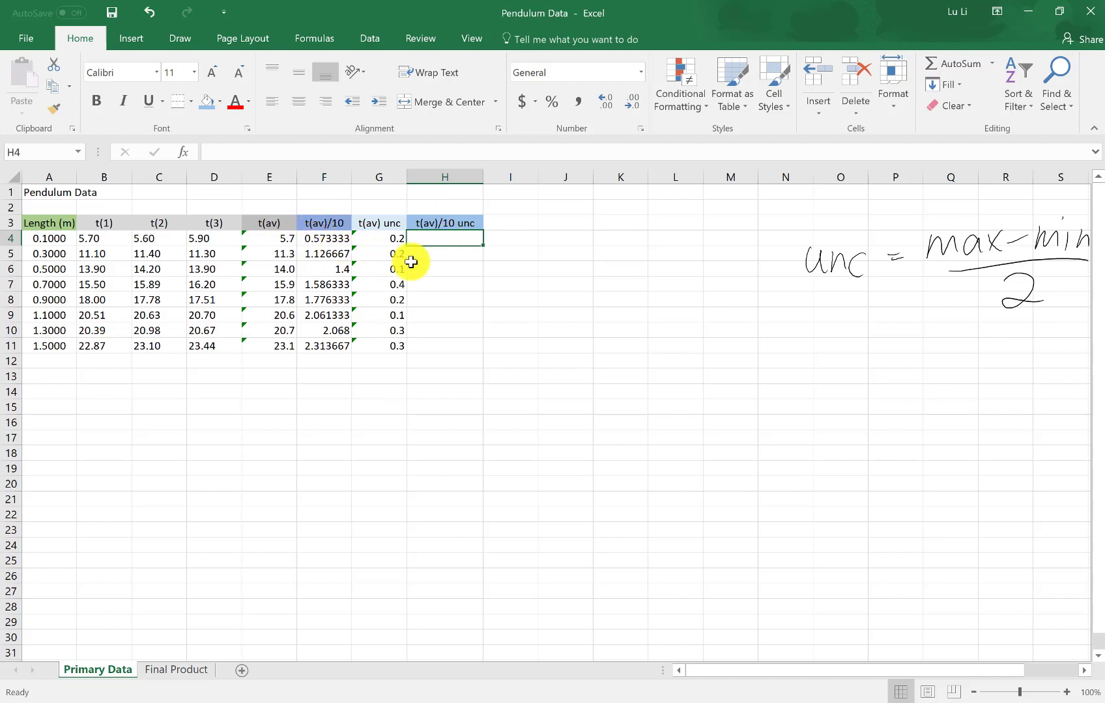
{"action": "type", "text": "="}
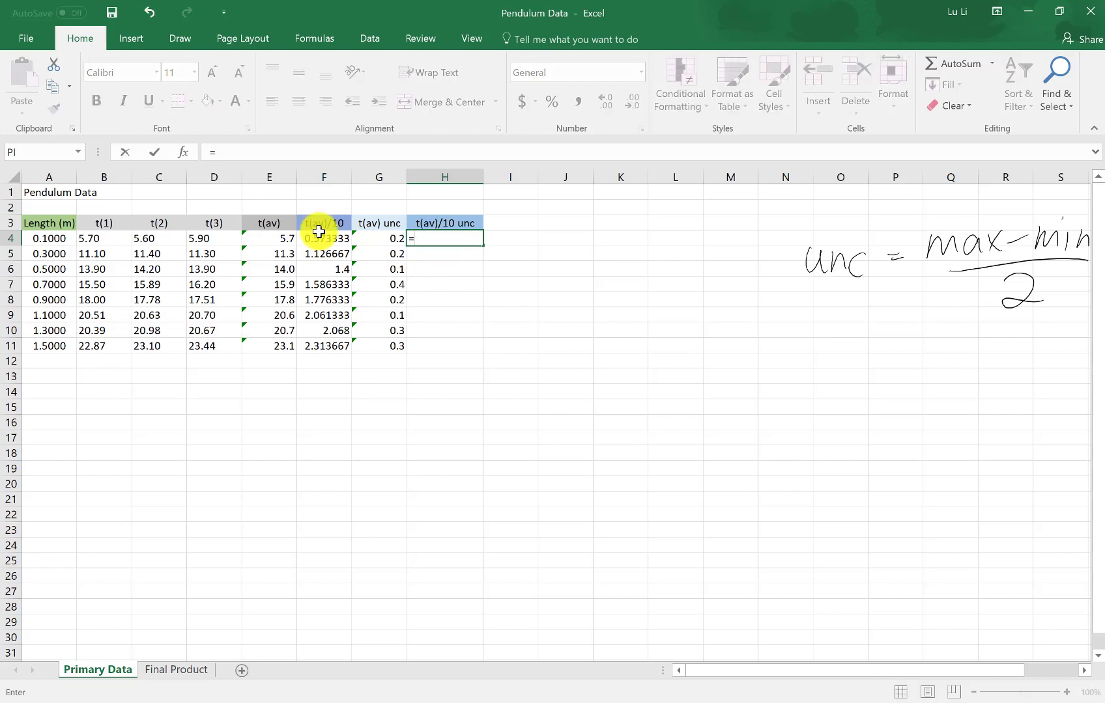
{"action": "left_click", "coordinate": [396, 239]}
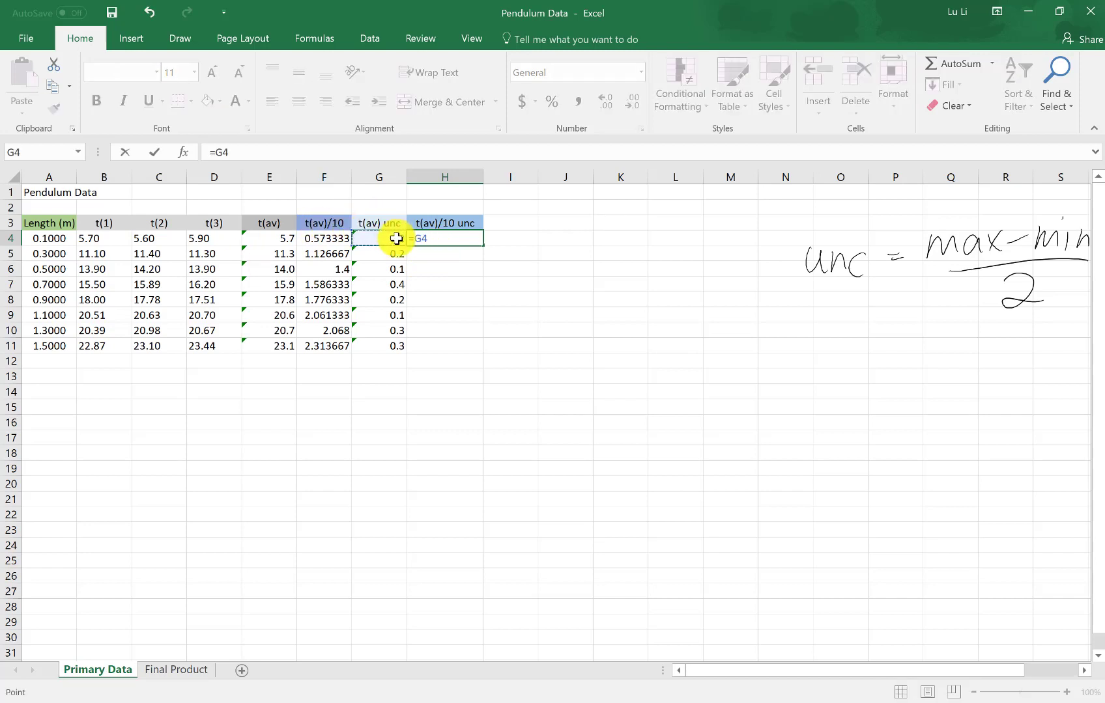
{"action": "type", "text": "/10"}
{"action": "key", "text": "Return"}
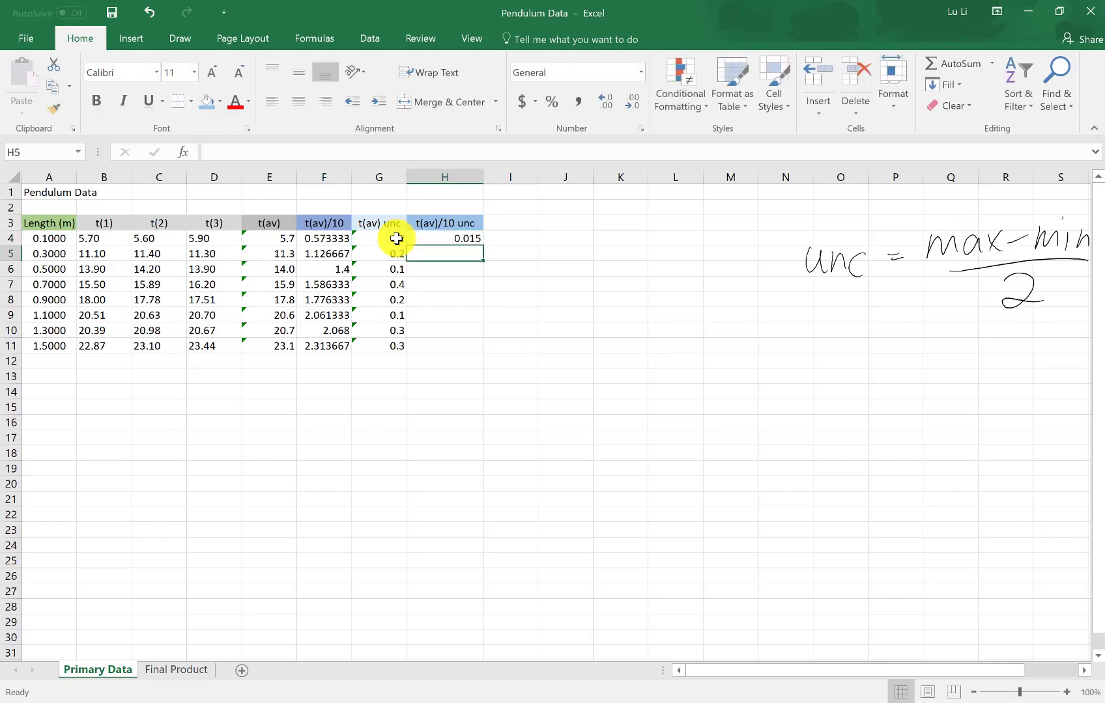
{"action": "left_click", "coordinate": [464, 237]}
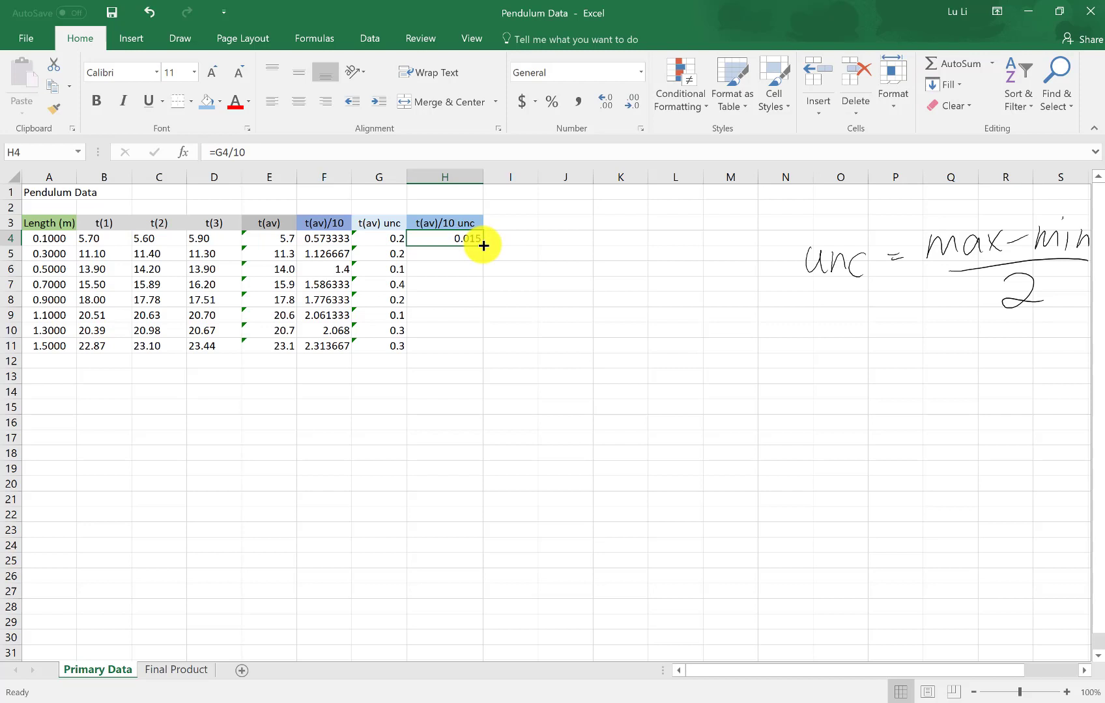
{"action": "left_click_drag", "start_coordinate": [483, 246], "coordinate": [471, 350]}
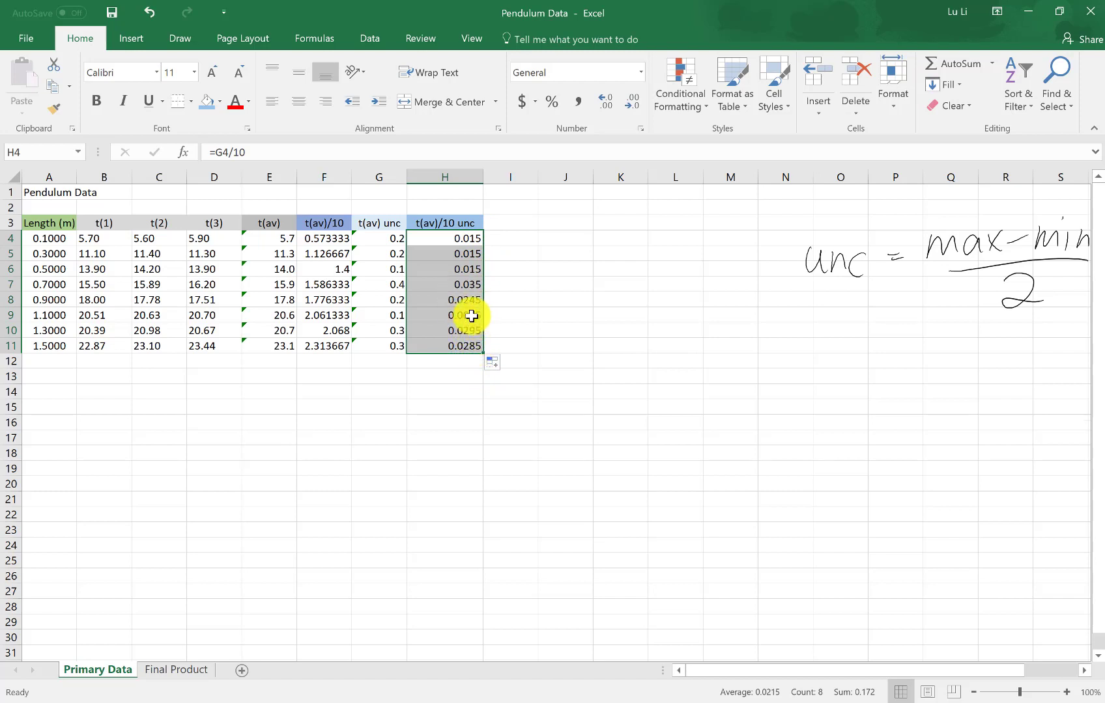
Format the uncertainty in H9 as Number with 8 decimal places
{"action": "left_click", "coordinate": [512, 316]}
{"action": "left_click", "coordinate": [457, 317]}
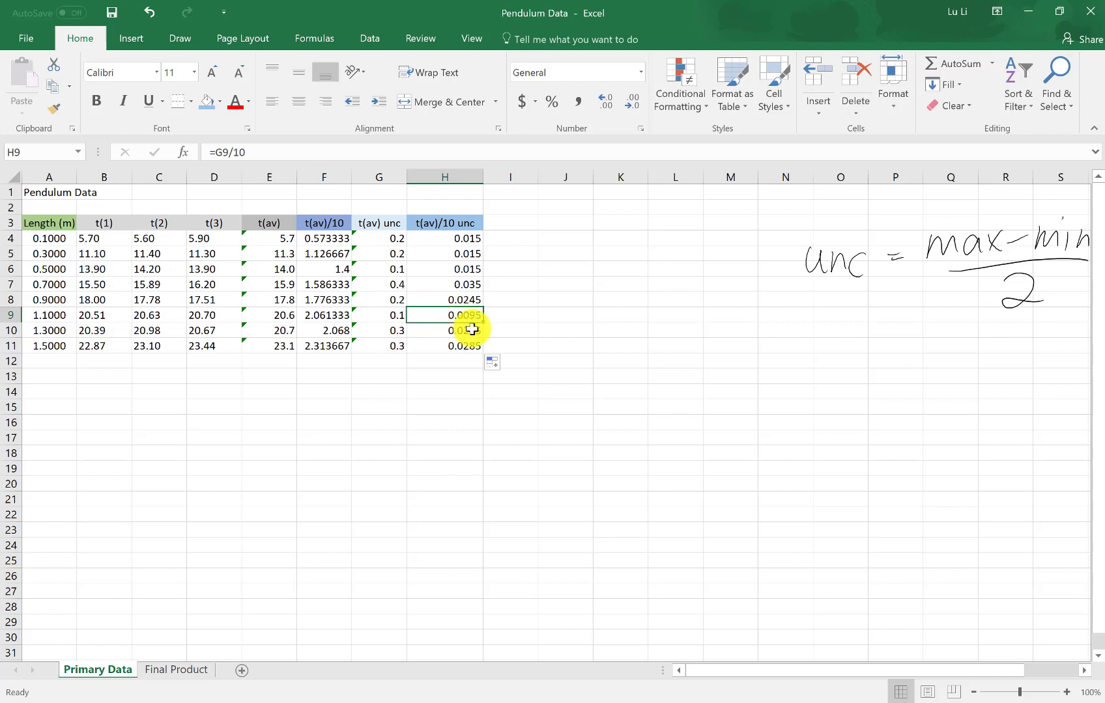
{"action": "right_click", "coordinate": [472, 320]}
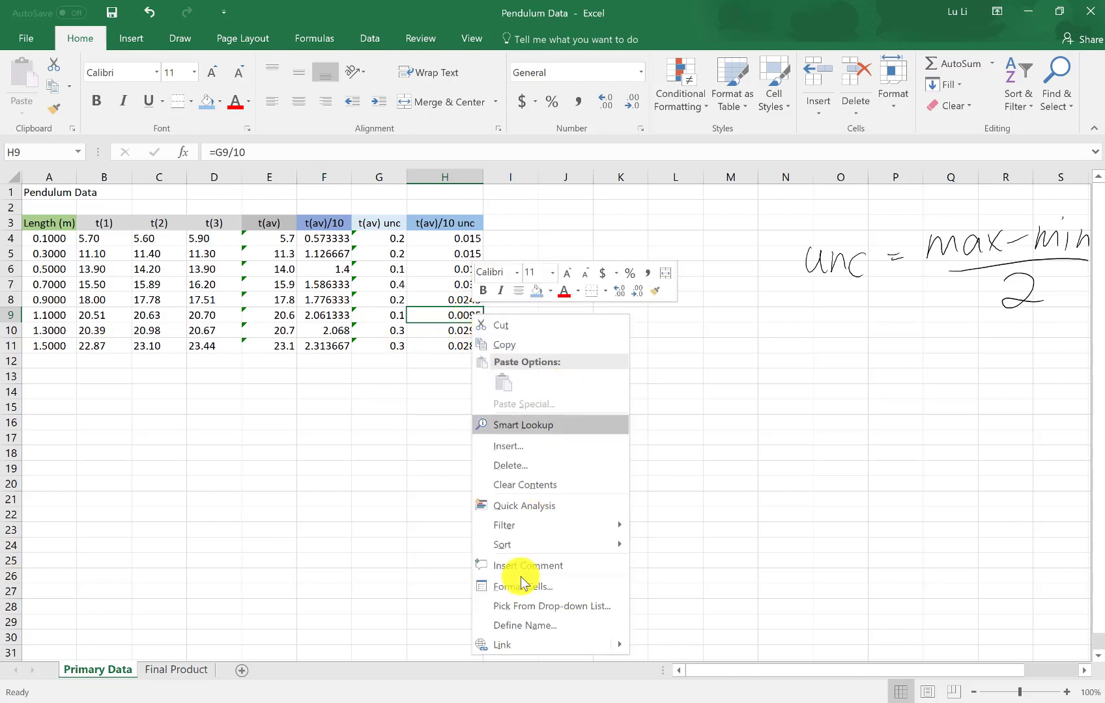
{"action": "left_click", "coordinate": [505, 584]}
{"action": "left_click", "coordinate": [365, 366]}
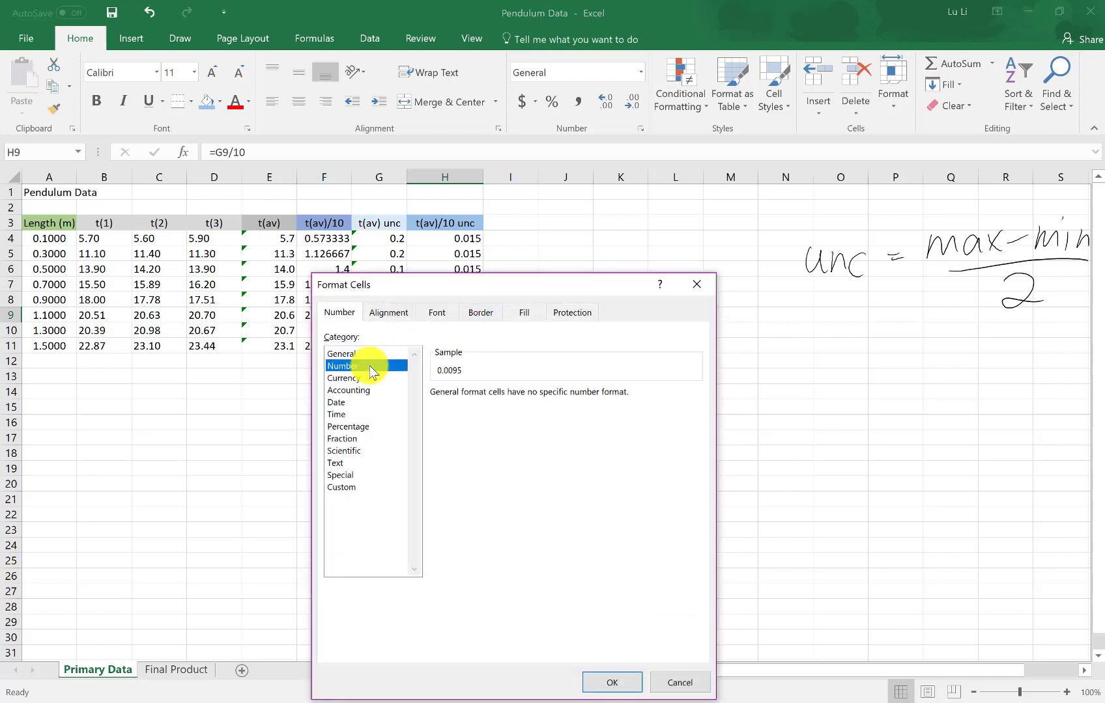
{"action": "left_click", "coordinate": [537, 391]}
{"action": "left_click", "coordinate": [537, 392]}
{"action": "left_click", "coordinate": [537, 392]}
{"action": "left_click", "coordinate": [538, 391]}
{"action": "left_click", "coordinate": [537, 391]}
{"action": "left_click", "coordinate": [537, 391]}
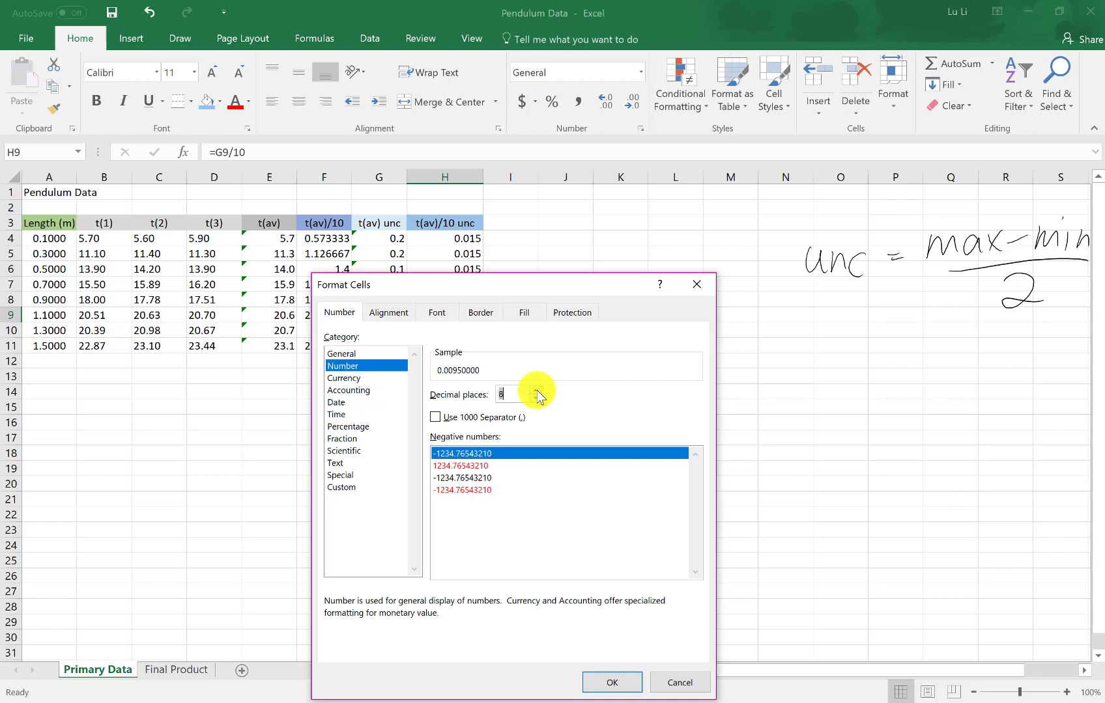
{"action": "left_click", "coordinate": [610, 682]}
{"action": "left_click", "coordinate": [485, 379]}
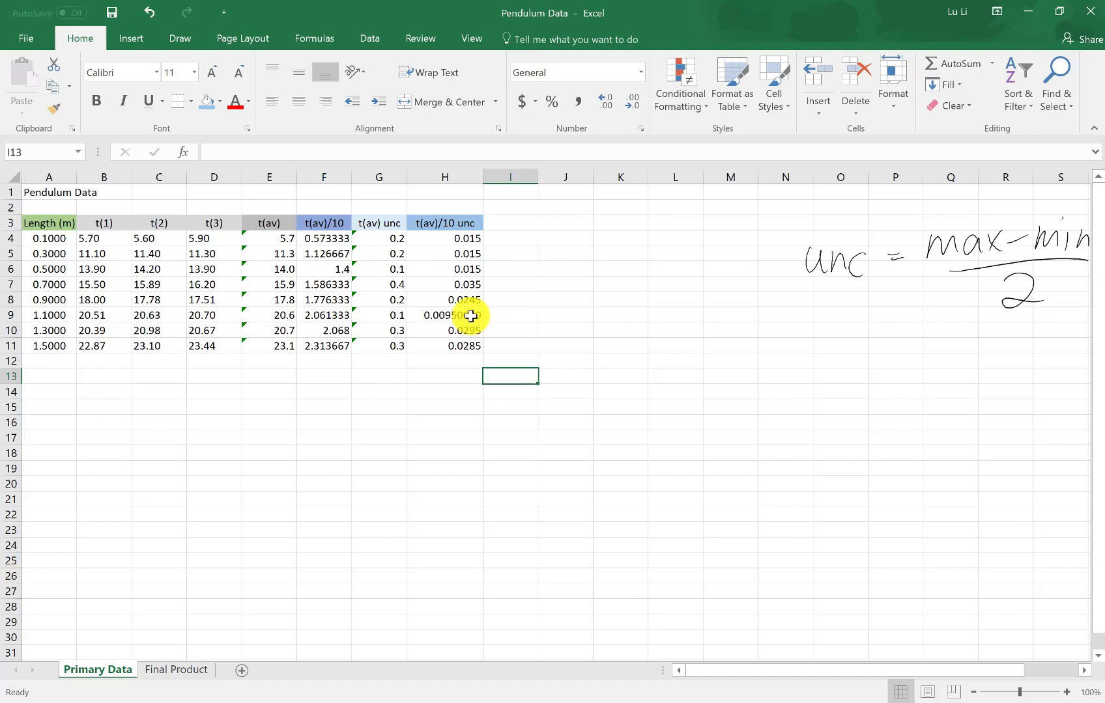
Format the uncertainties in H4:H11 as Number with 2 decimal places
{"action": "left_click_drag", "start_coordinate": [449, 238], "coordinate": [461, 345]}
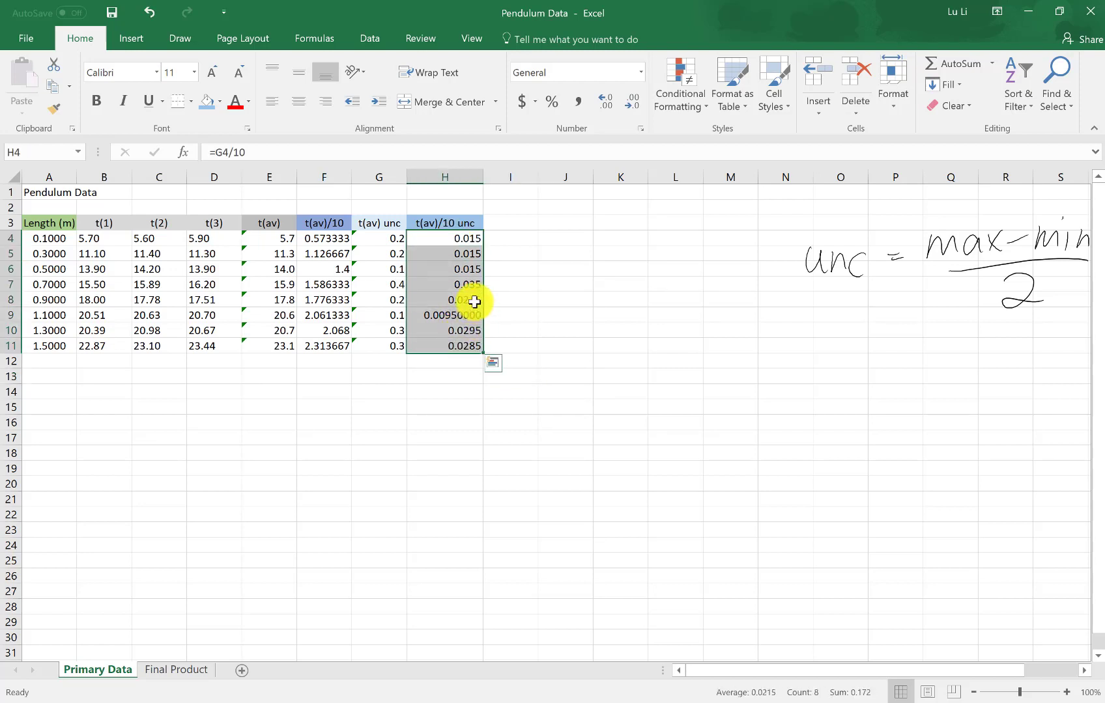
{"action": "right_click", "coordinate": [443, 287]}
{"action": "left_click", "coordinate": [503, 557]}
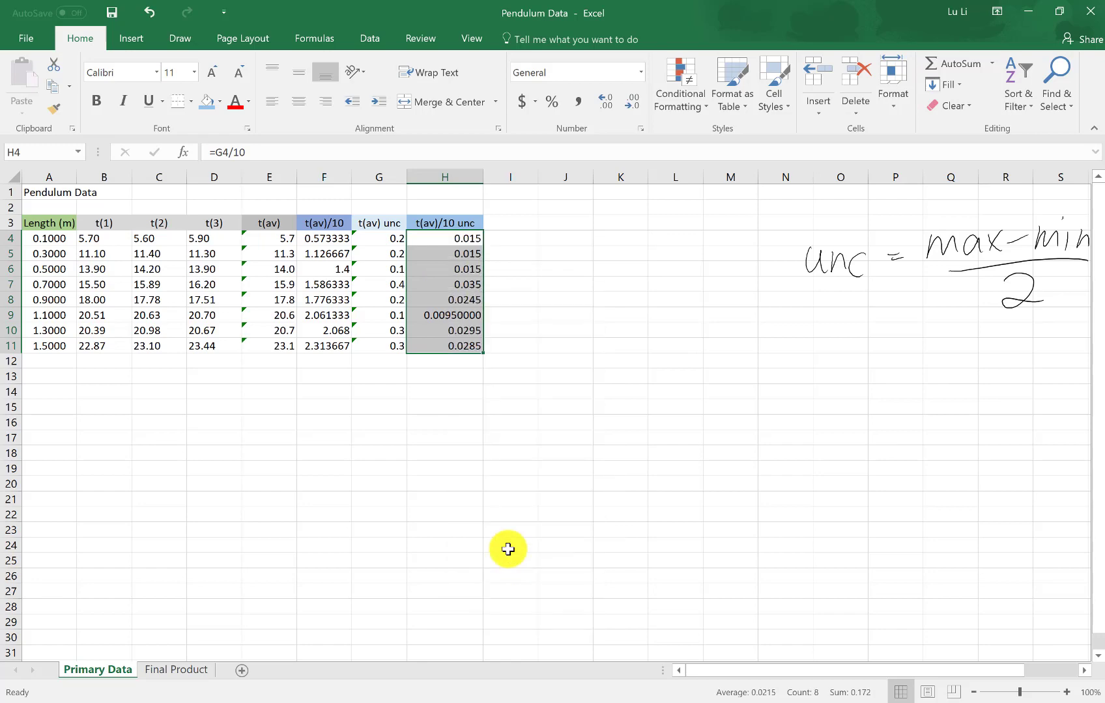
{"action": "left_click", "coordinate": [329, 366]}
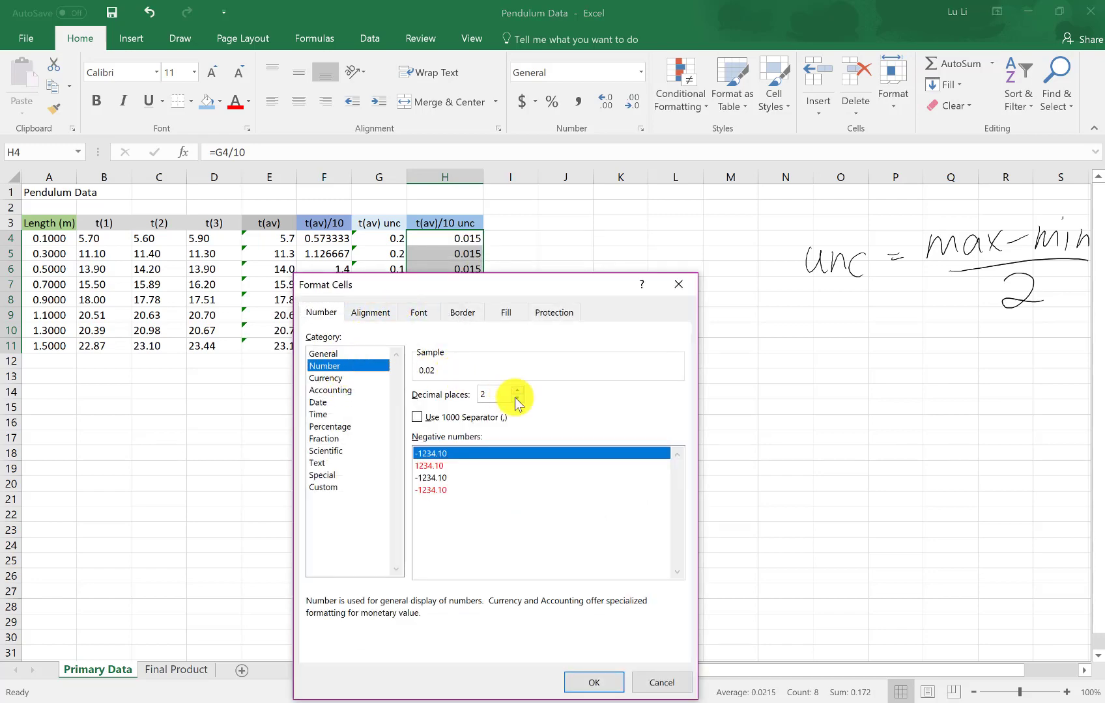
{"action": "left_click", "coordinate": [594, 682]}
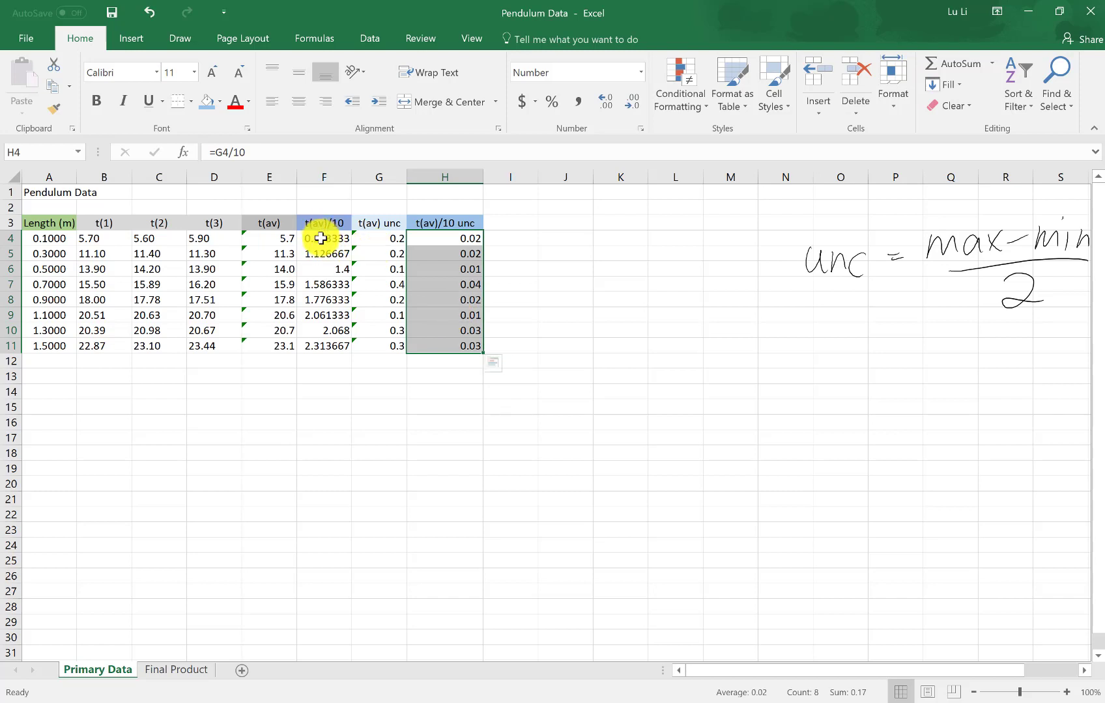
Format the times per oscillation in F4:F11 as Number with 2 decimal places
{"action": "left_click_drag", "start_coordinate": [321, 239], "coordinate": [320, 345]}
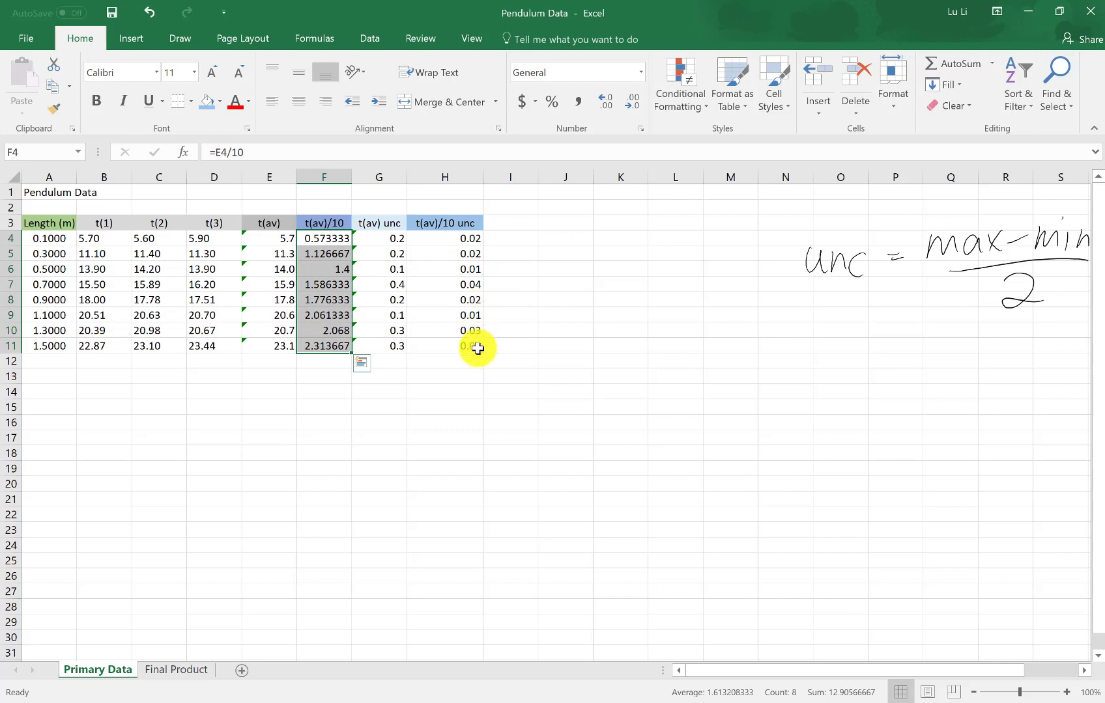
{"action": "right_click", "coordinate": [329, 268]}
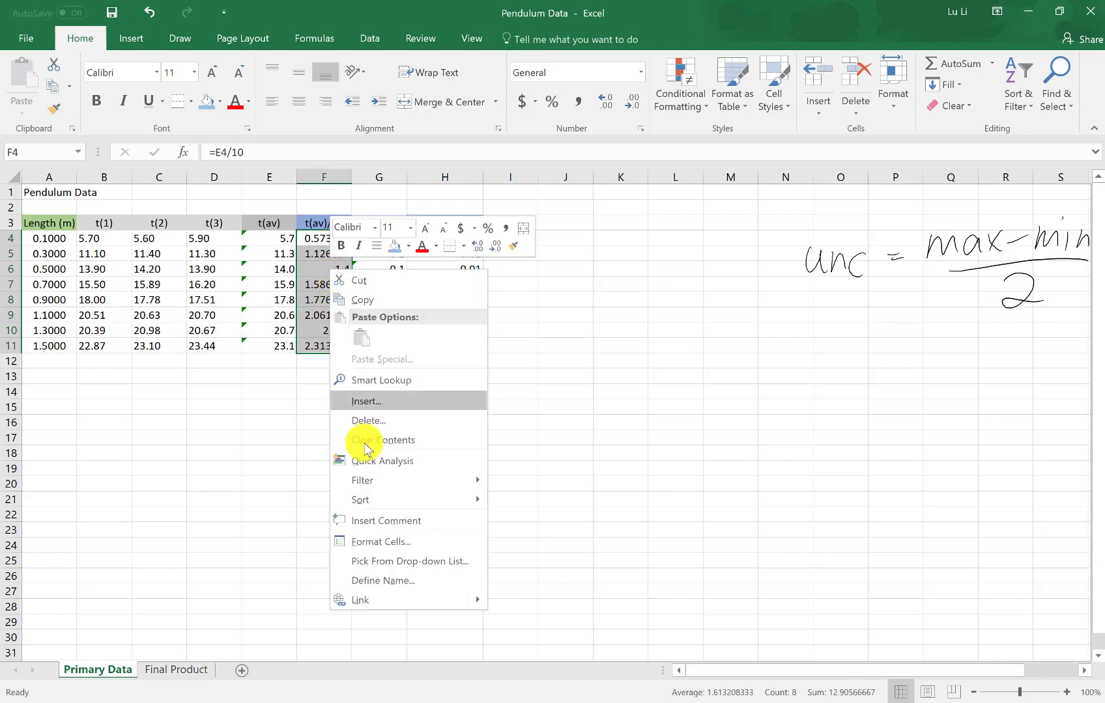
{"action": "left_click", "coordinate": [340, 538]}
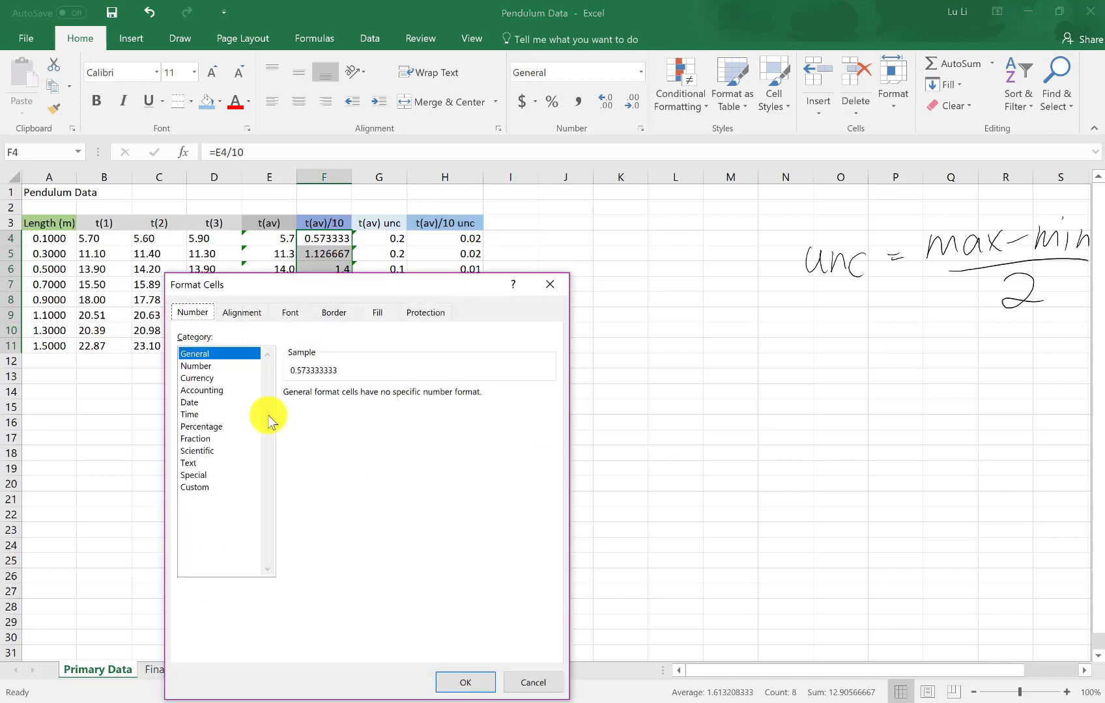
{"action": "left_click", "coordinate": [198, 366]}
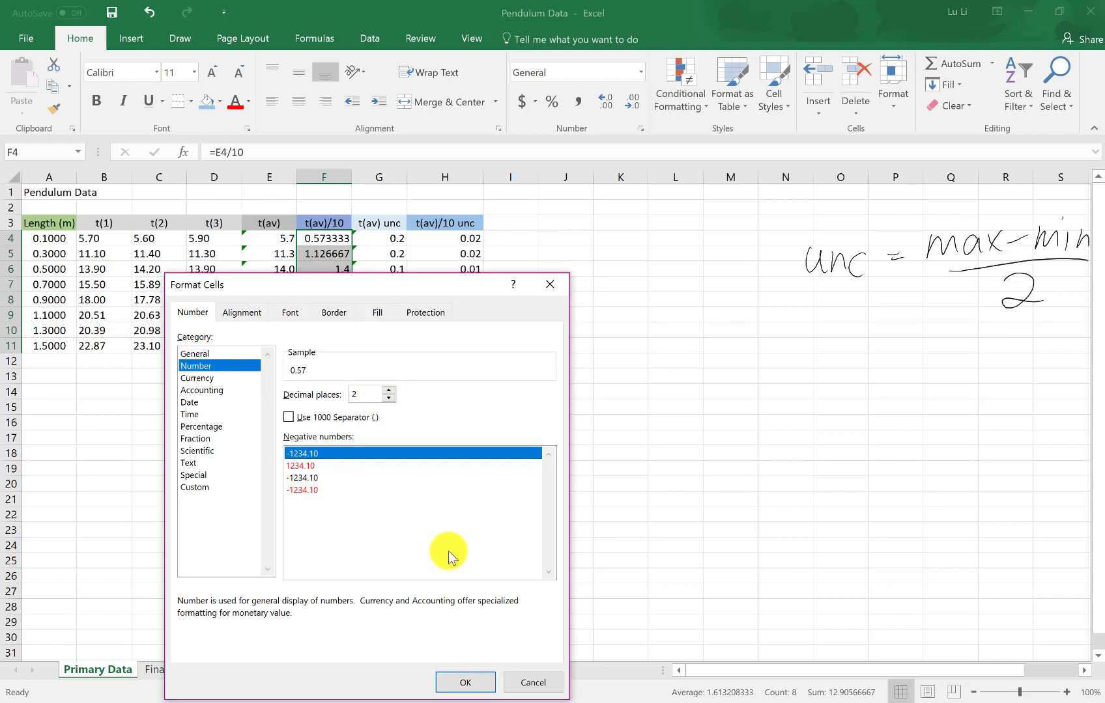
{"action": "left_click", "coordinate": [456, 683]}
{"action": "left_click", "coordinate": [553, 291]}
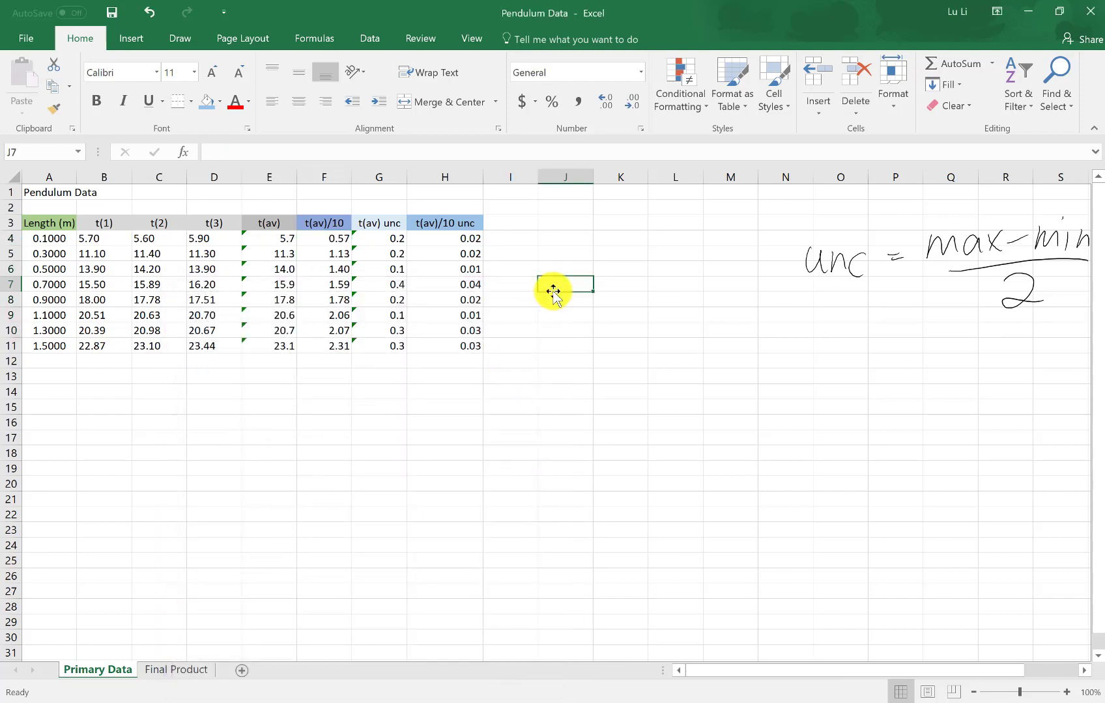